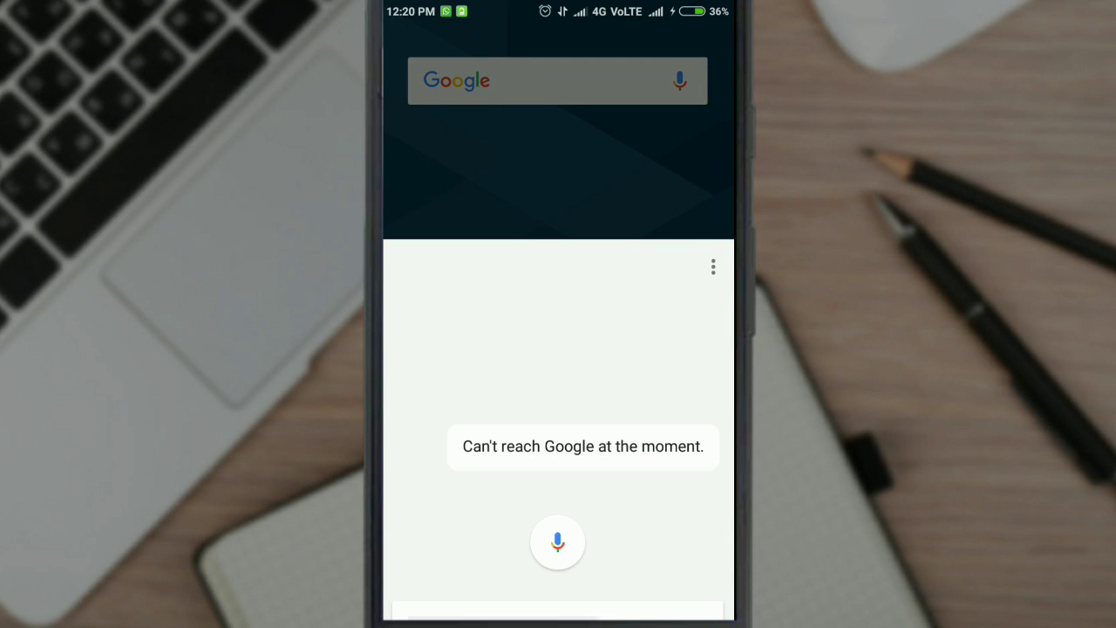
Summon the Assistant twice, dismiss its 'Can't reach Google' reply, and swipe between home pages.
{"action": "key", "text": "Escape"}
{"action": "key", "text": "super"}
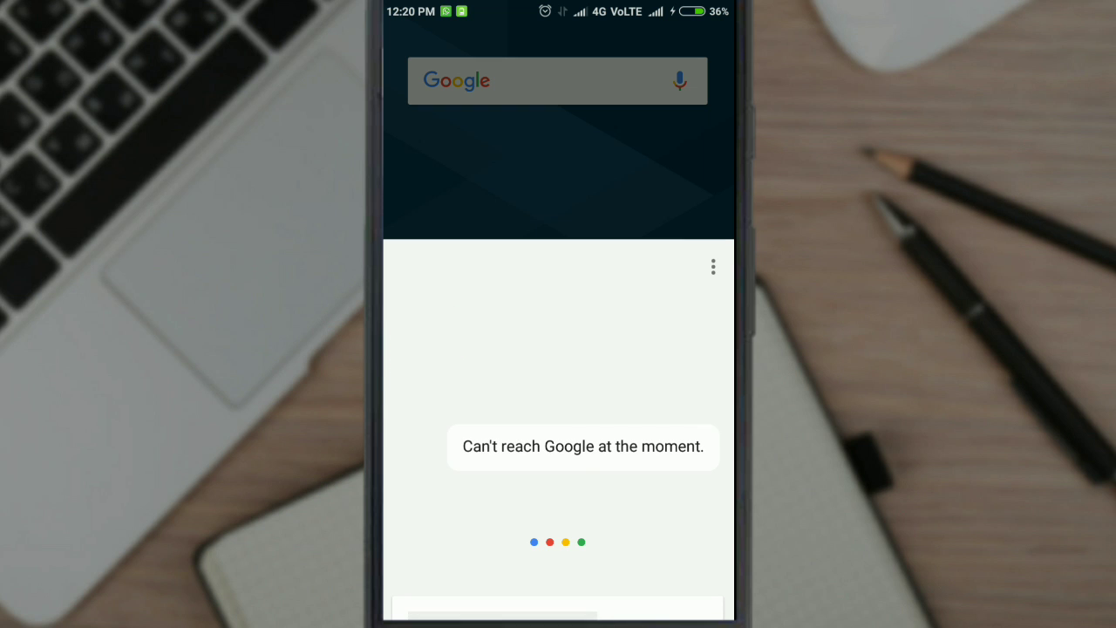
{"action": "key", "text": "Escape"}
{"action": "left_click_drag", "start_coordinate": [670, 482], "coordinate": [511, 531]}
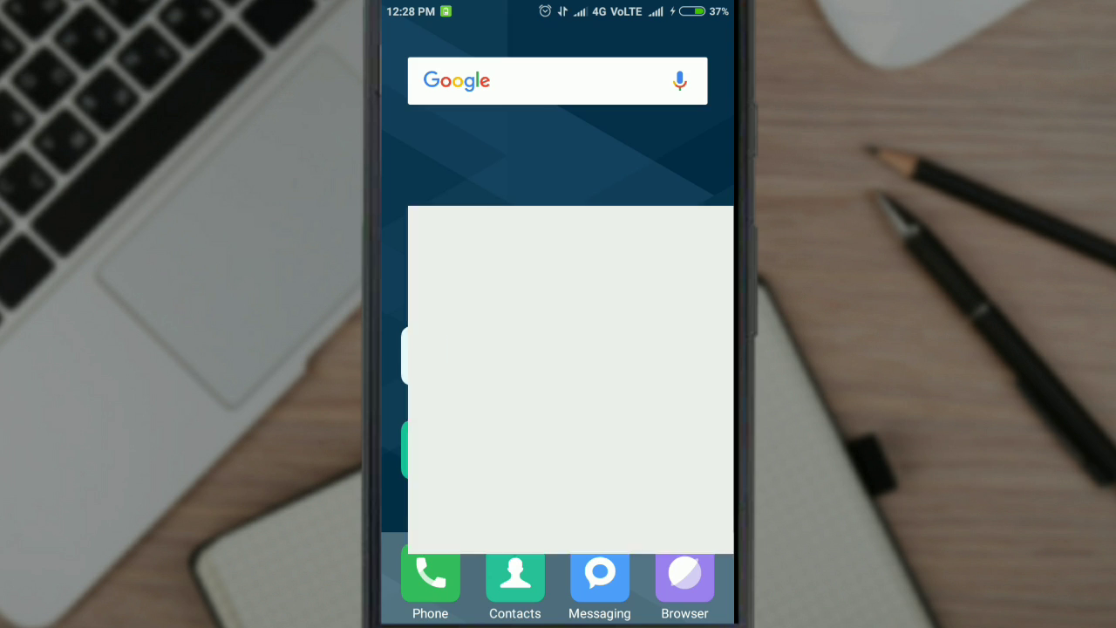
Search the Play Store for 'google' and open the Google app's listing.
{"action": "left_click", "coordinate": [497, 55]}
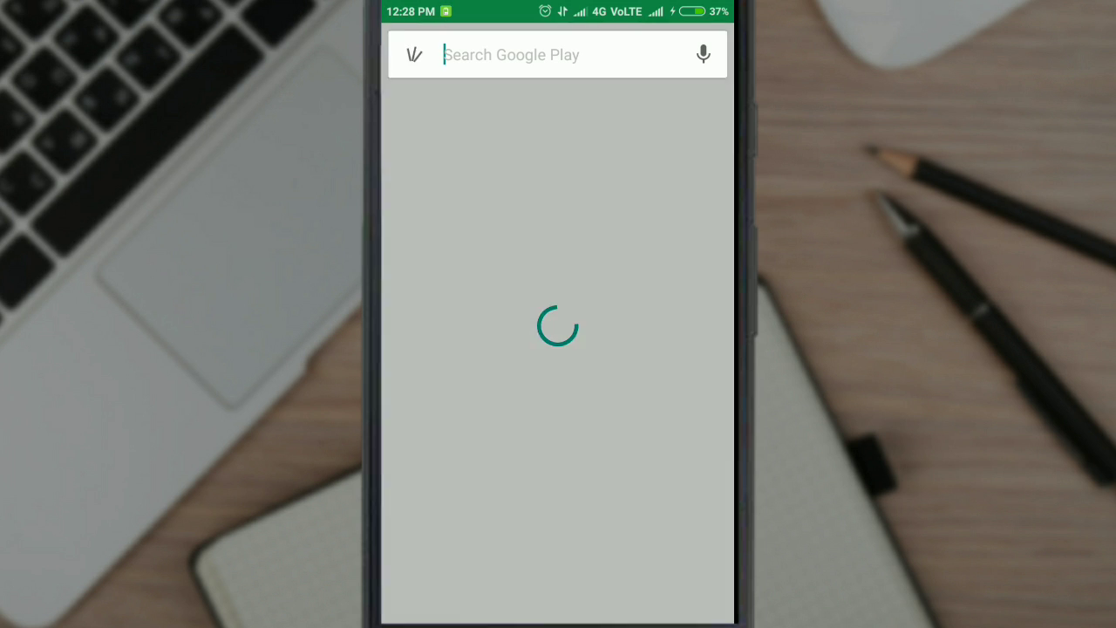
{"action": "left_click", "coordinate": [471, 163]}
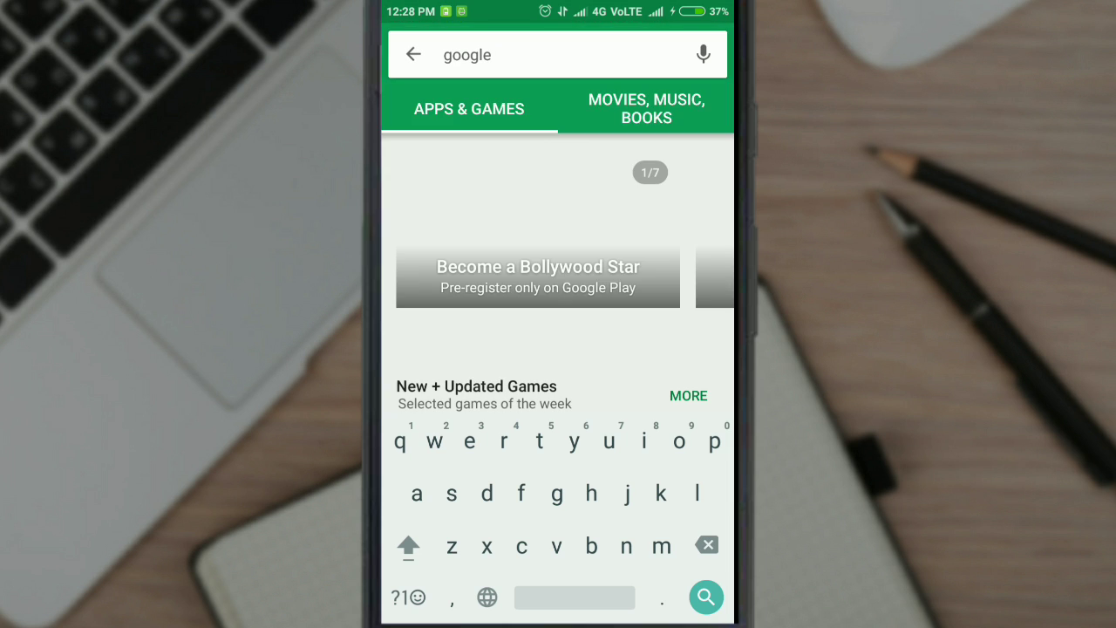
{"action": "left_click", "coordinate": [558, 131]}
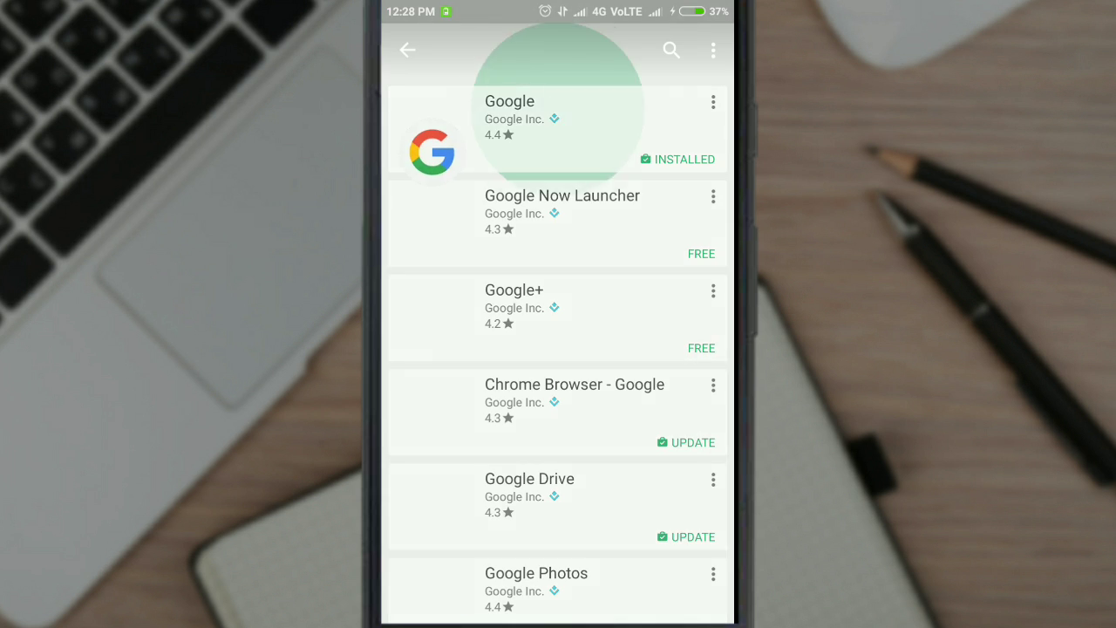
Scroll the Google (Beta) listing to confirm the 'You're a beta tester' enrollment card.
{"action": "scroll", "coordinate": [558, 349], "scroll_direction": "down", "scroll_amount": 5}
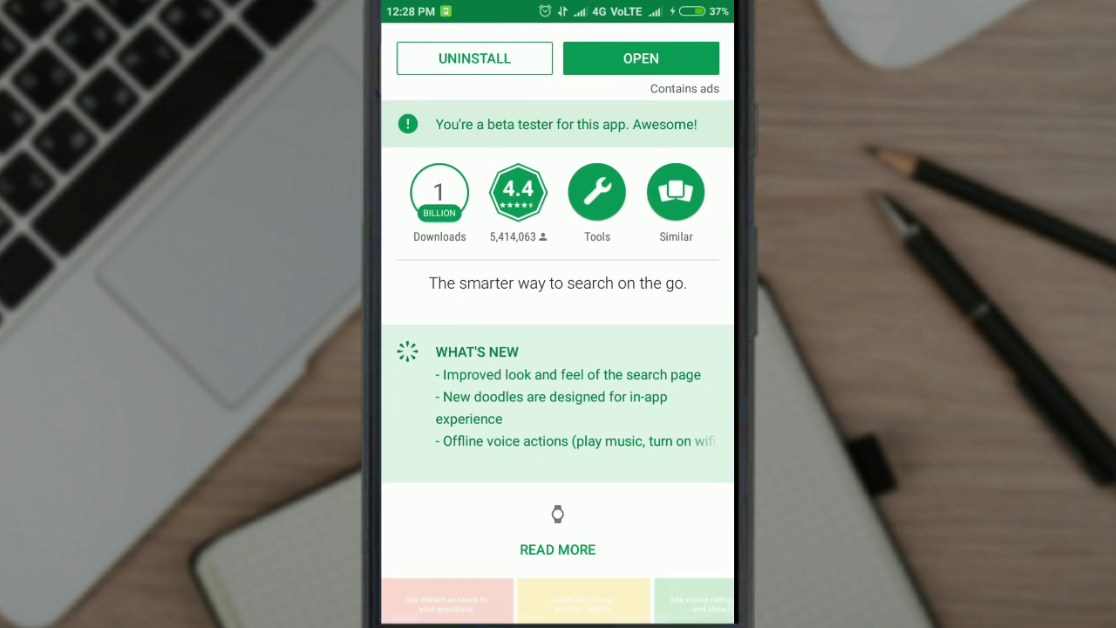
{"action": "scroll", "coordinate": [558, 348], "scroll_direction": "down", "scroll_amount": 5}
{"action": "scroll", "coordinate": [558, 349], "scroll_direction": "down", "scroll_amount": 10}
{"action": "scroll", "coordinate": [558, 348], "scroll_direction": "down", "scroll_amount": 5}
{"action": "scroll", "coordinate": [558, 349], "scroll_direction": "down", "scroll_amount": 2}
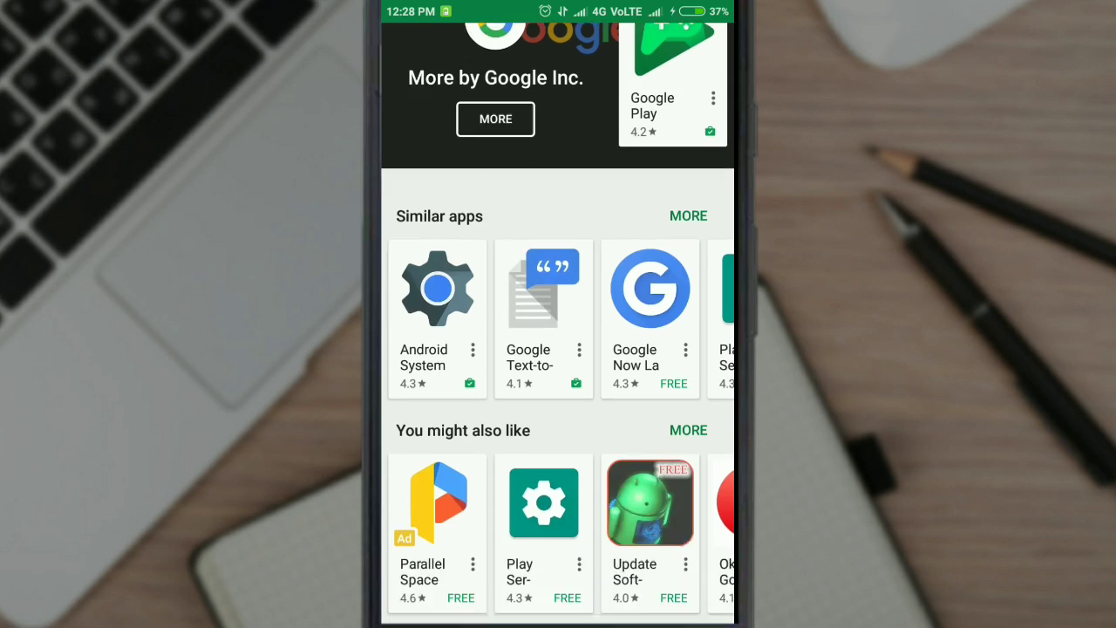
{"action": "scroll", "coordinate": [558, 349], "scroll_direction": "down", "scroll_amount": 5}
{"action": "scroll", "coordinate": [558, 349], "scroll_direction": "down", "scroll_amount": 5}
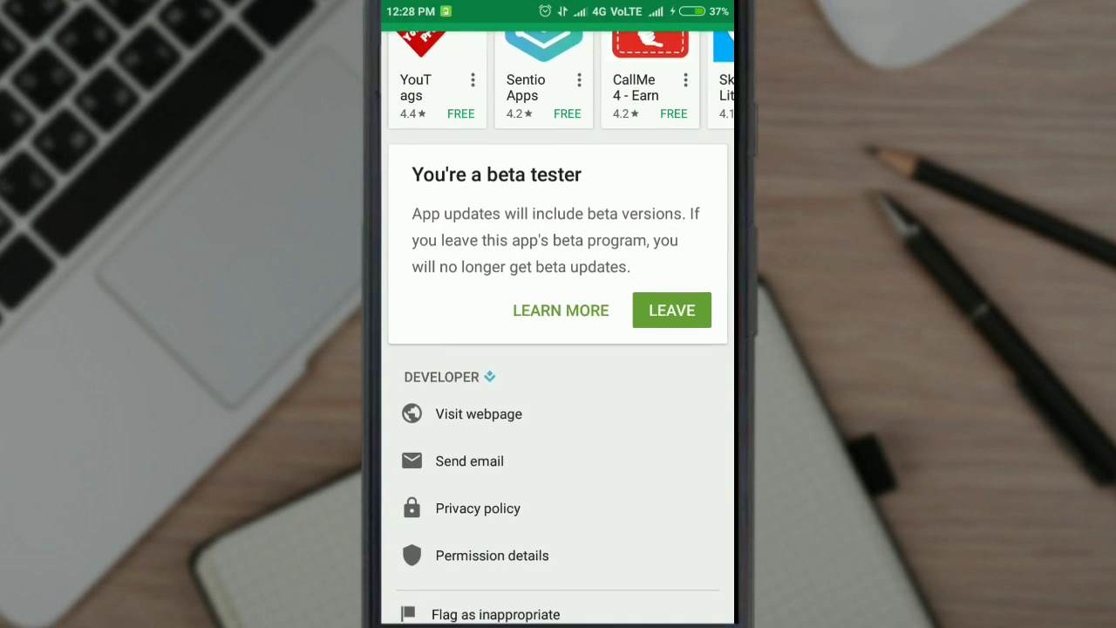
{"action": "scroll", "coordinate": [558, 349], "scroll_direction": "up", "scroll_amount": 2}
{"action": "scroll", "coordinate": [558, 349], "scroll_direction": "up", "scroll_amount": 2}
{"action": "scroll", "coordinate": [558, 349], "scroll_direction": "down", "scroll_amount": 1}
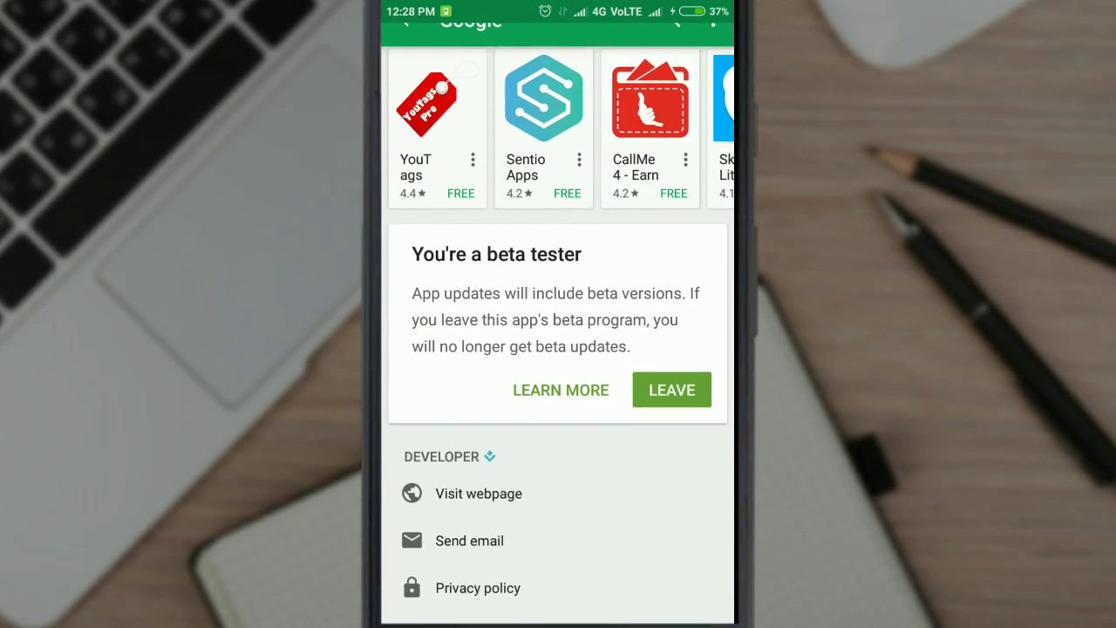
{"action": "scroll", "coordinate": [558, 349], "scroll_direction": "up", "scroll_amount": 10}
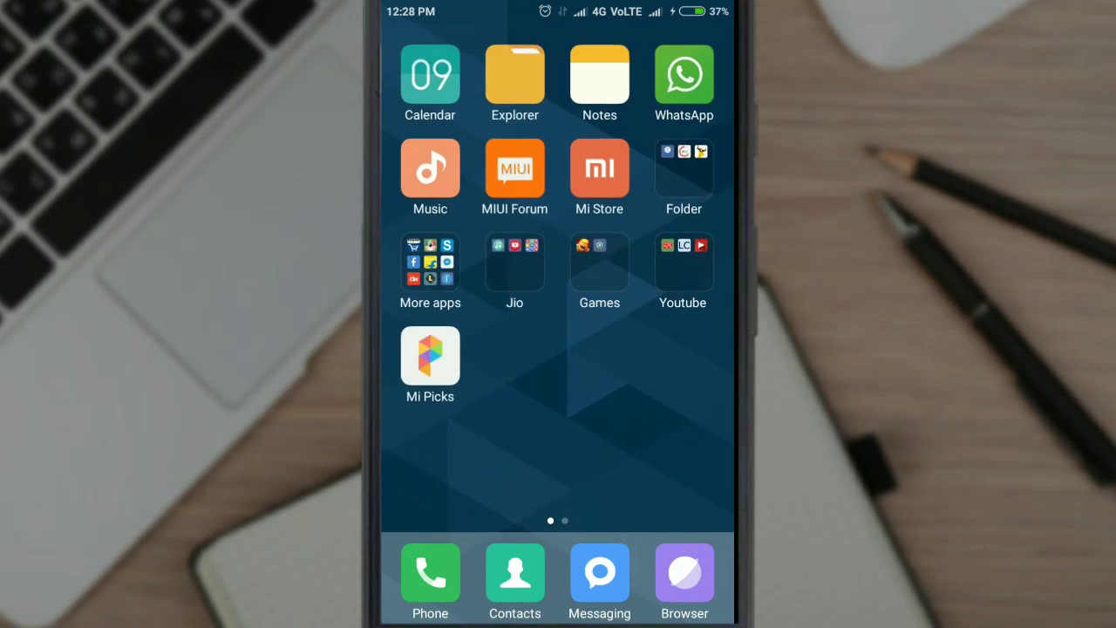
Browse the More apps folder, then open the installed apps list in Settings.
{"action": "left_click", "coordinate": [408, 270]}
{"action": "scroll", "coordinate": [557, 331], "scroll_direction": "down", "scroll_amount": 5}
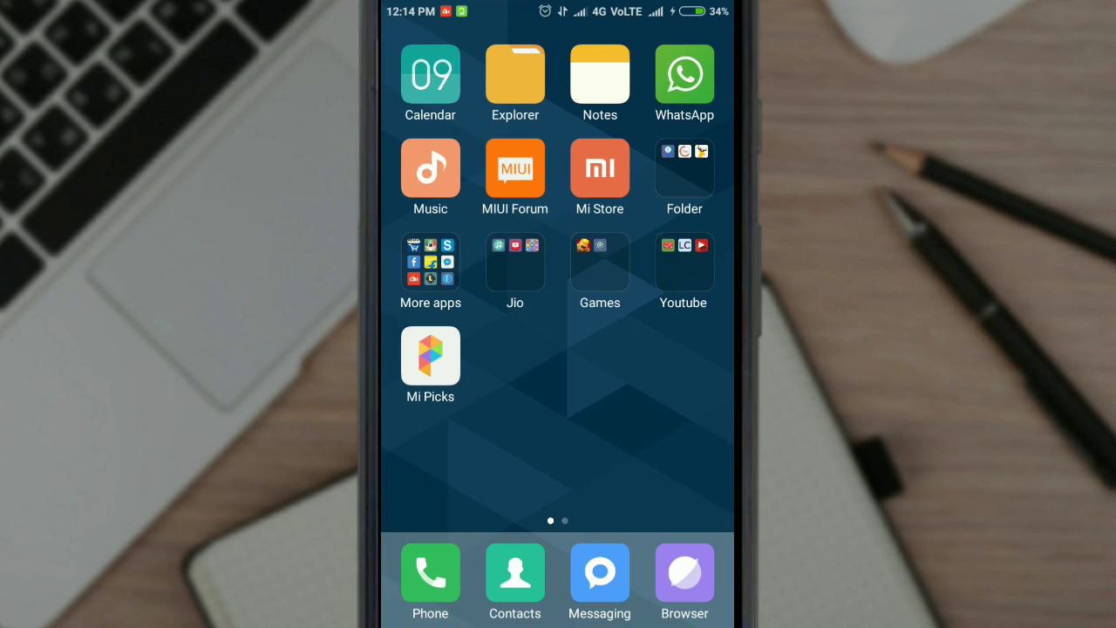
{"action": "left_click_drag", "start_coordinate": [538, 440], "coordinate": [627, 428]}
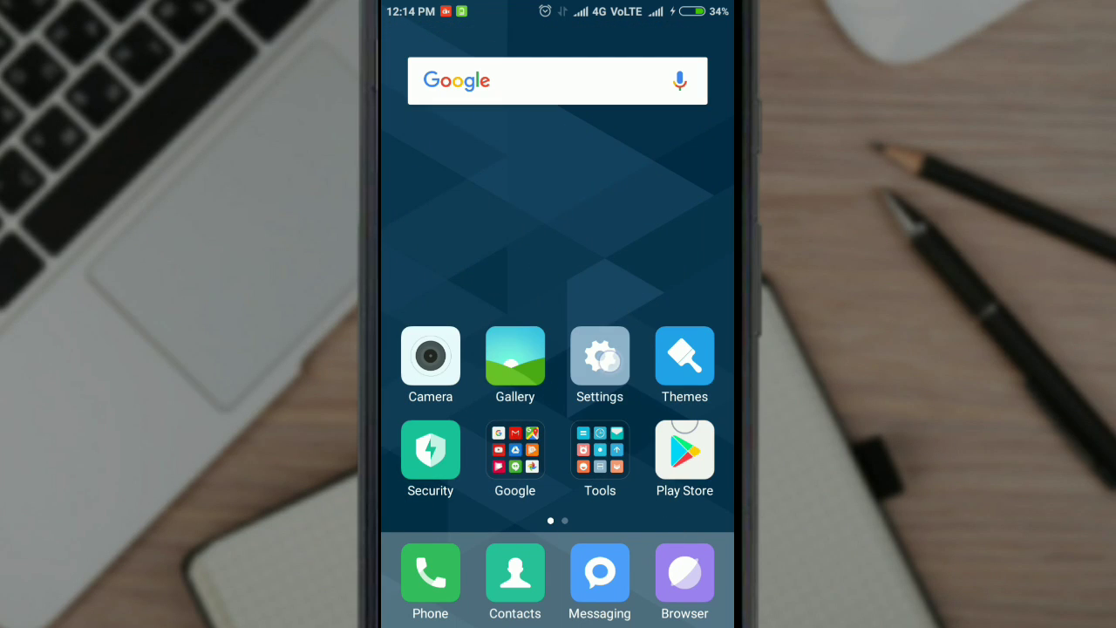
{"action": "left_click", "coordinate": [601, 358]}
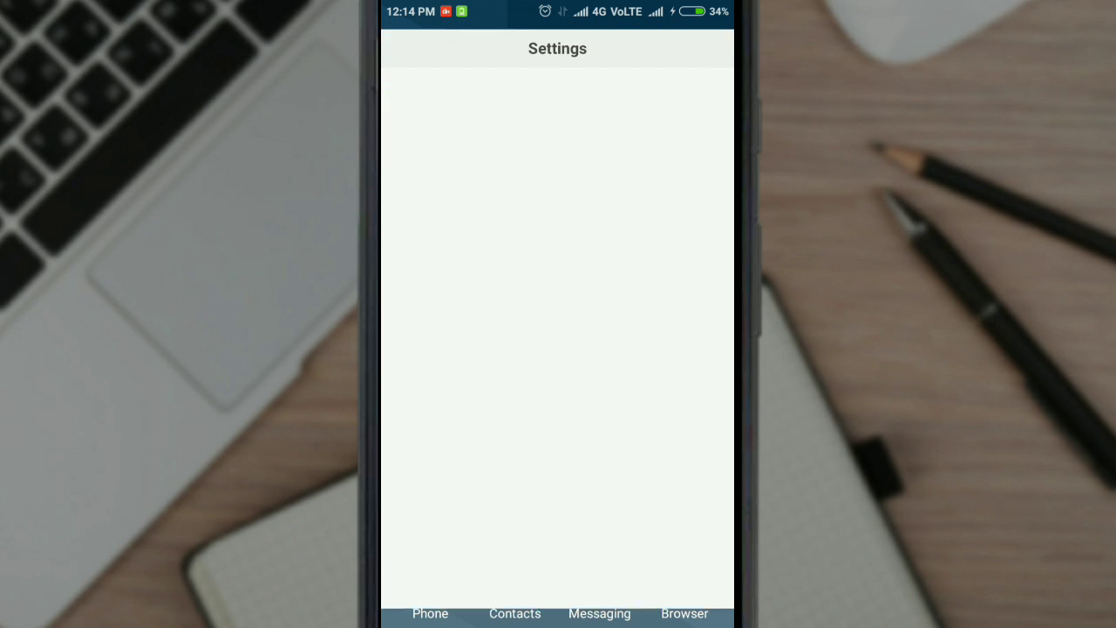
{"action": "scroll", "coordinate": [558, 349], "scroll_direction": "down", "scroll_amount": 10}
{"action": "left_click", "coordinate": [558, 478]}
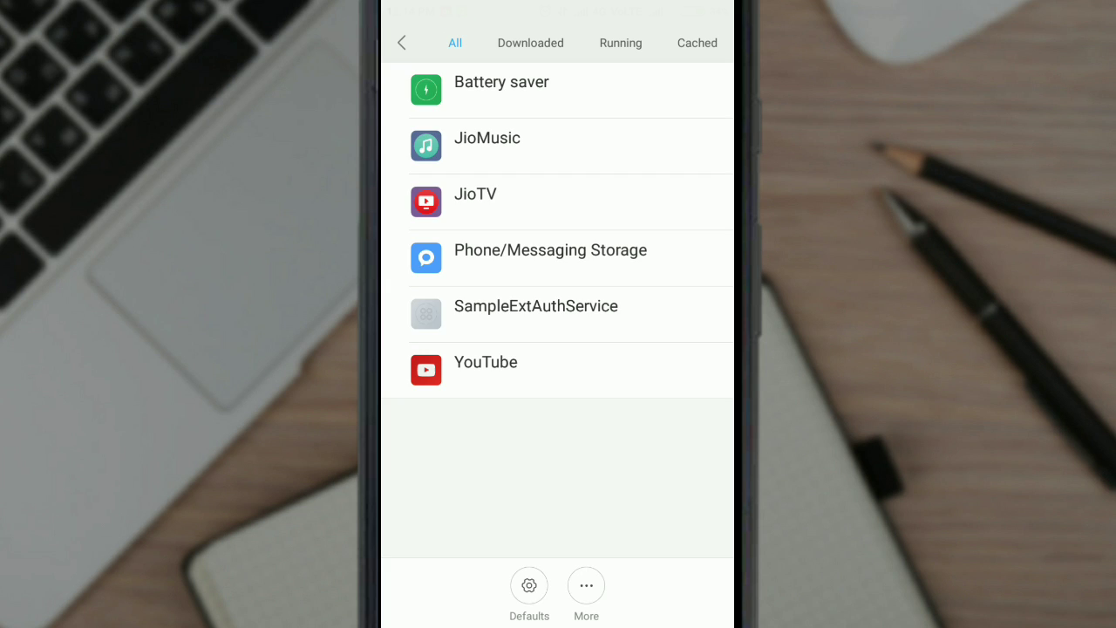
Find Google Play services in the app list and check its version, 10.5.35.
{"action": "scroll", "coordinate": [636, 381], "scroll_direction": "down", "scroll_amount": 5}
{"action": "scroll", "coordinate": [625, 474], "scroll_direction": "down", "scroll_amount": 5}
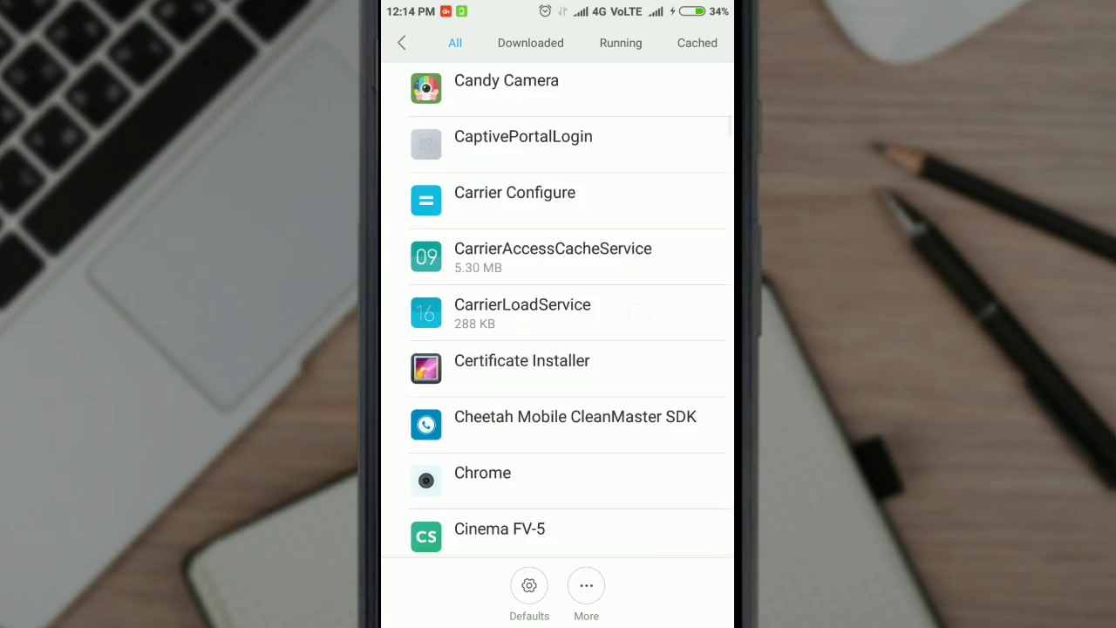
{"action": "scroll", "coordinate": [667, 308], "scroll_direction": "down", "scroll_amount": 10}
{"action": "scroll", "coordinate": [667, 308], "scroll_direction": "down", "scroll_amount": 10}
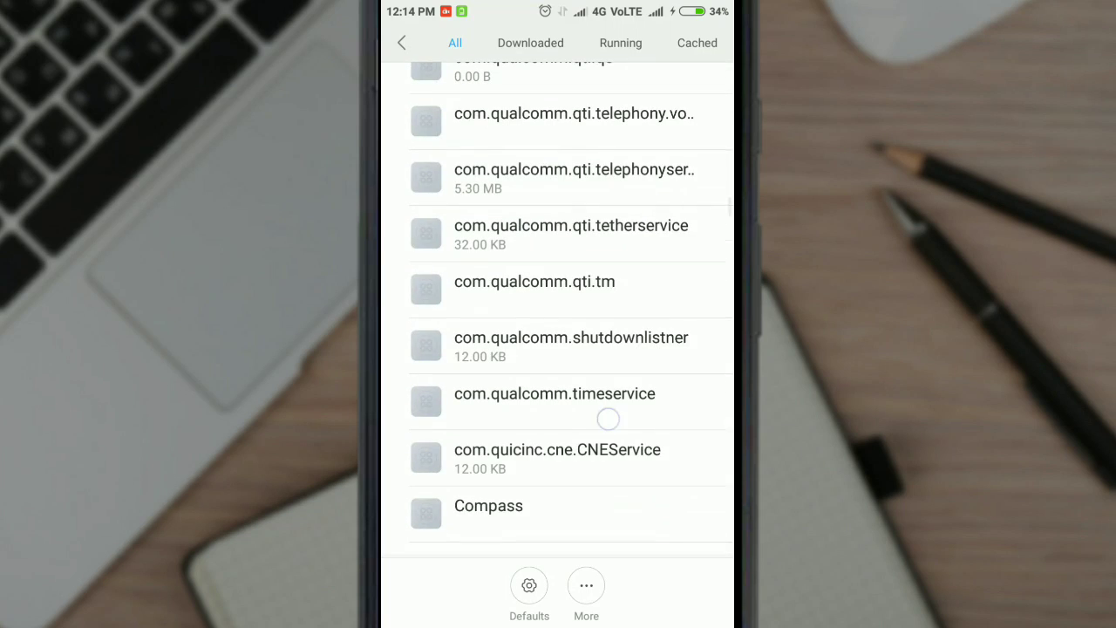
{"action": "scroll", "coordinate": [645, 353], "scroll_direction": "down", "scroll_amount": 10}
{"action": "scroll", "coordinate": [660, 371], "scroll_direction": "down", "scroll_amount": 5}
{"action": "scroll", "coordinate": [660, 361], "scroll_direction": "down", "scroll_amount": 5}
{"action": "scroll", "coordinate": [637, 467], "scroll_direction": "down", "scroll_amount": 5}
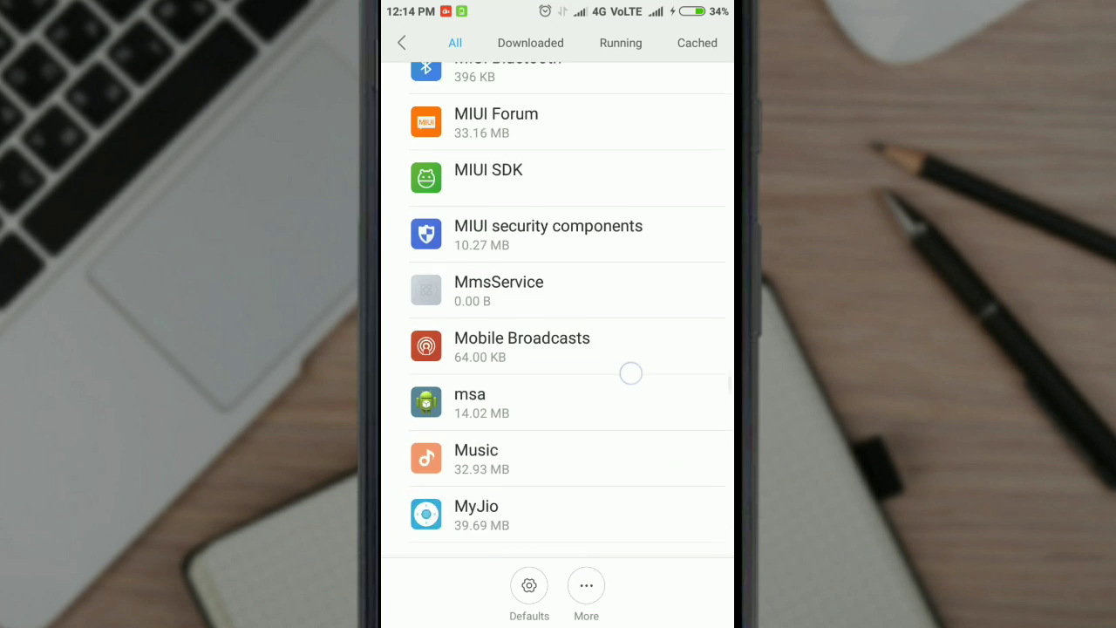
{"action": "scroll", "coordinate": [636, 350], "scroll_direction": "down", "scroll_amount": 5}
{"action": "scroll", "coordinate": [613, 368], "scroll_direction": "down", "scroll_amount": 5}
{"action": "scroll", "coordinate": [663, 324], "scroll_direction": "down", "scroll_amount": 5}
{"action": "scroll", "coordinate": [635, 324], "scroll_direction": "down", "scroll_amount": 4}
{"action": "scroll", "coordinate": [636, 324], "scroll_direction": "down", "scroll_amount": 3}
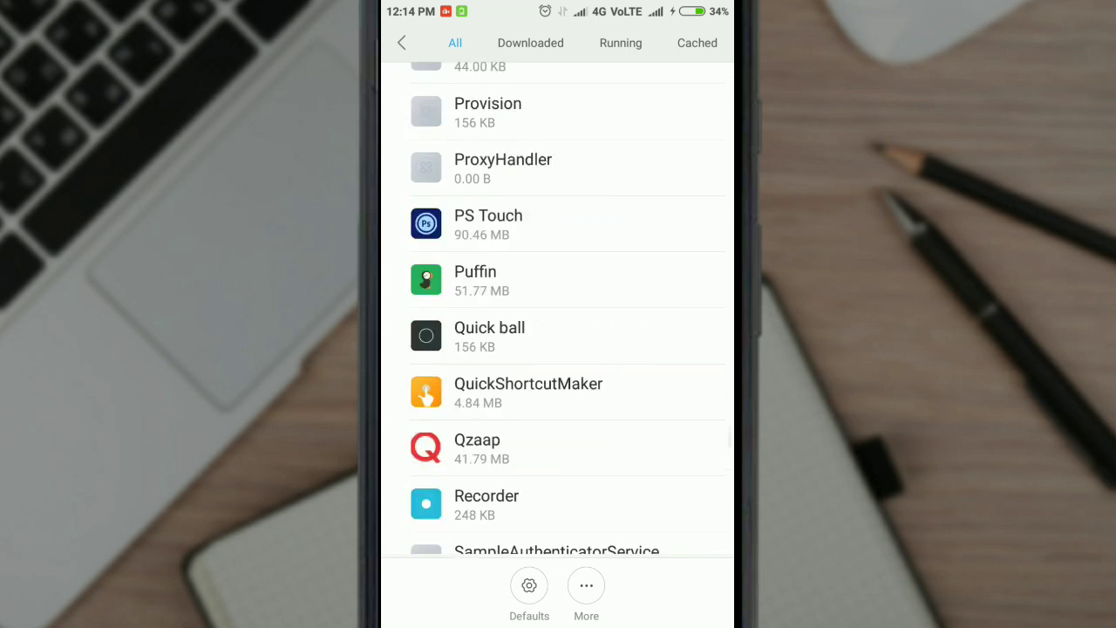
{"action": "scroll", "coordinate": [598, 480], "scroll_direction": "up", "scroll_amount": 5}
{"action": "scroll", "coordinate": [586, 519], "scroll_direction": "up", "scroll_amount": 3}
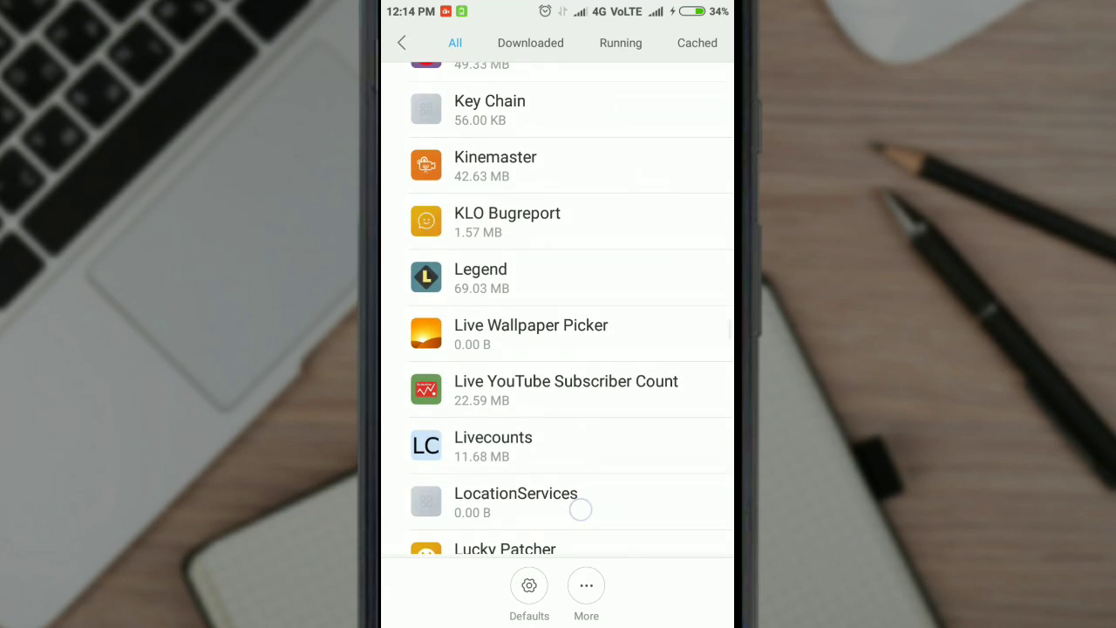
{"action": "scroll", "coordinate": [595, 504], "scroll_direction": "up", "scroll_amount": 5}
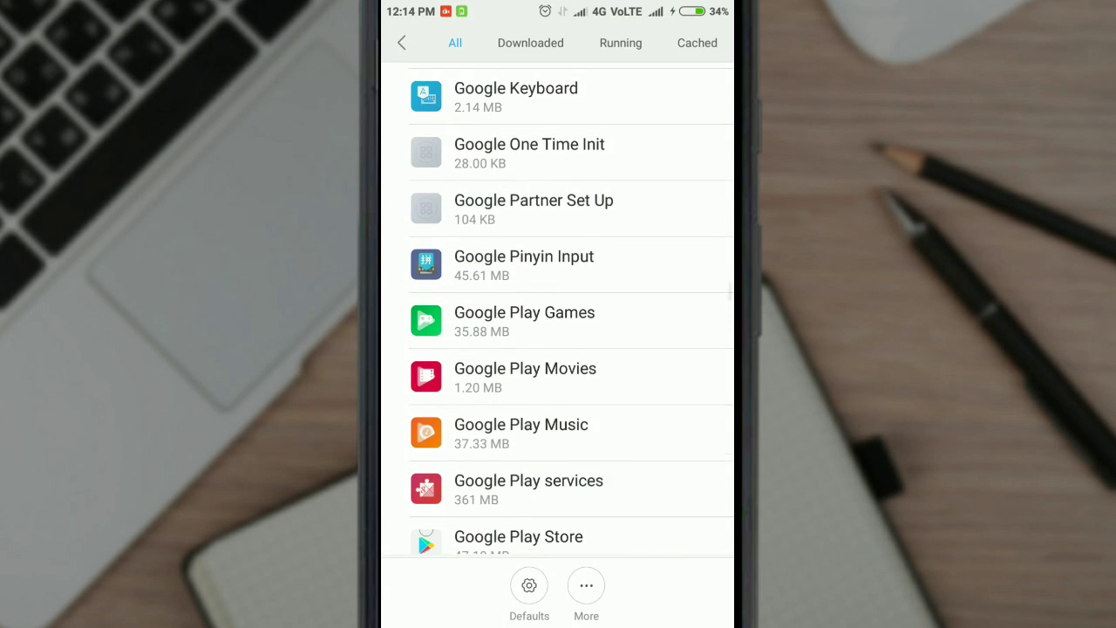
{"action": "left_click", "coordinate": [558, 488]}
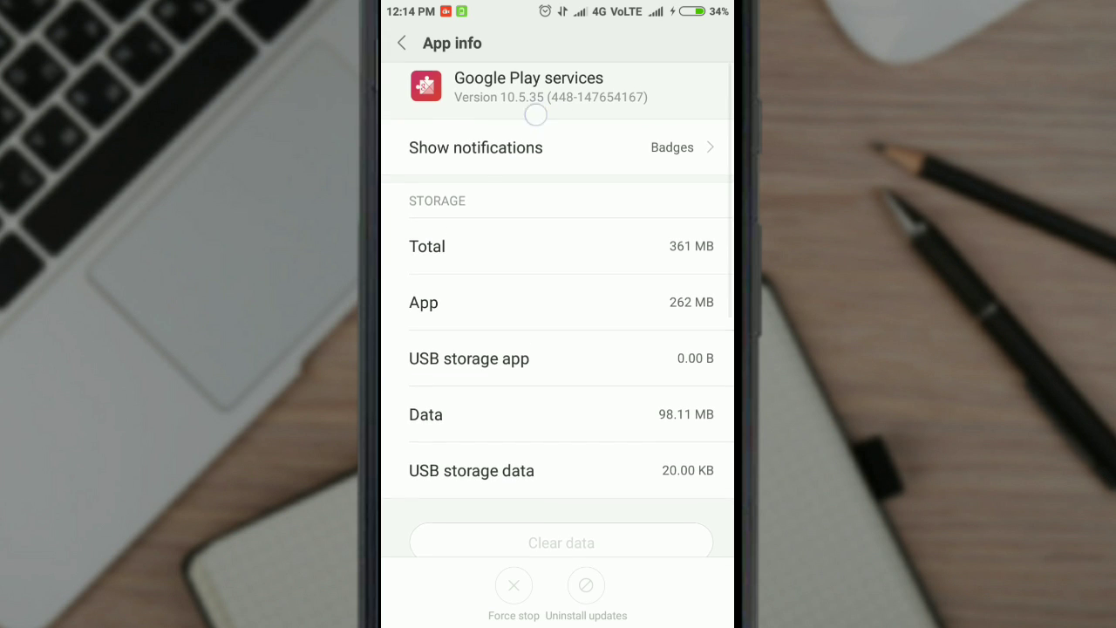
{"action": "left_click", "coordinate": [401, 43]}
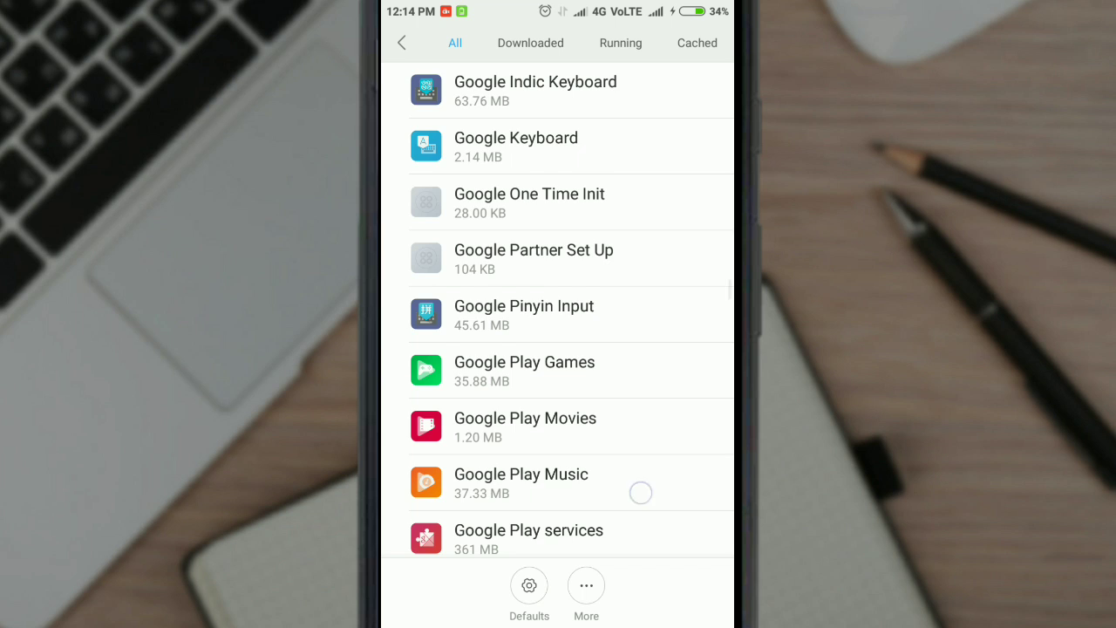
Check Google App's info page showing version 6.14.14.21, then return home.
{"action": "scroll", "coordinate": [558, 305], "scroll_direction": "down", "scroll_amount": 3}
{"action": "scroll", "coordinate": [610, 448], "scroll_direction": "up", "scroll_amount": 2}
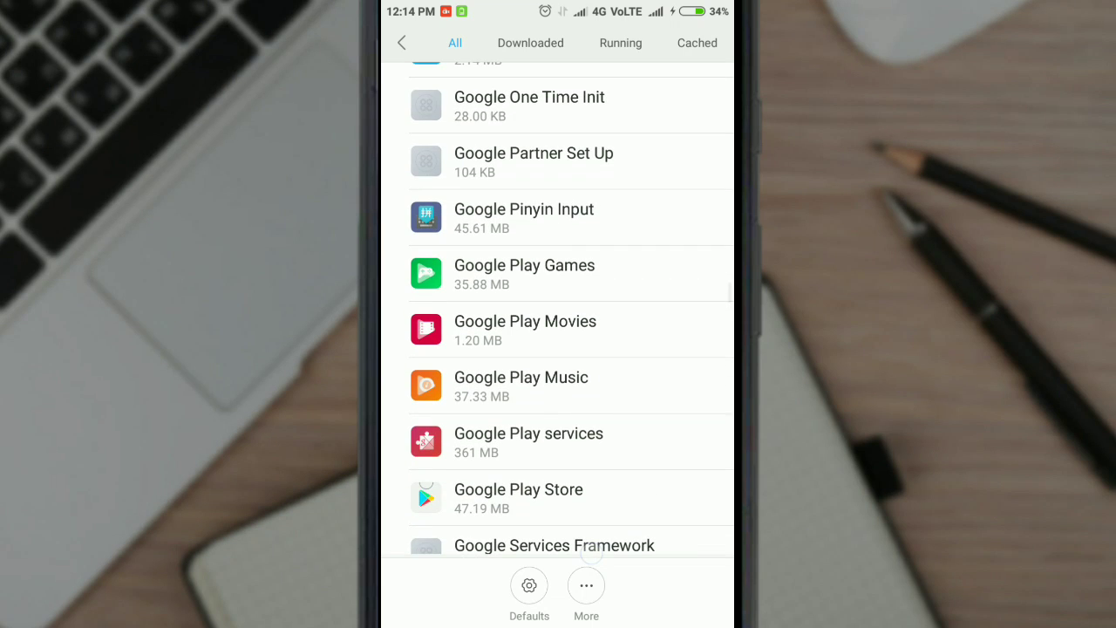
{"action": "scroll", "coordinate": [586, 344], "scroll_direction": "up", "scroll_amount": 5}
{"action": "left_click", "coordinate": [598, 216]}
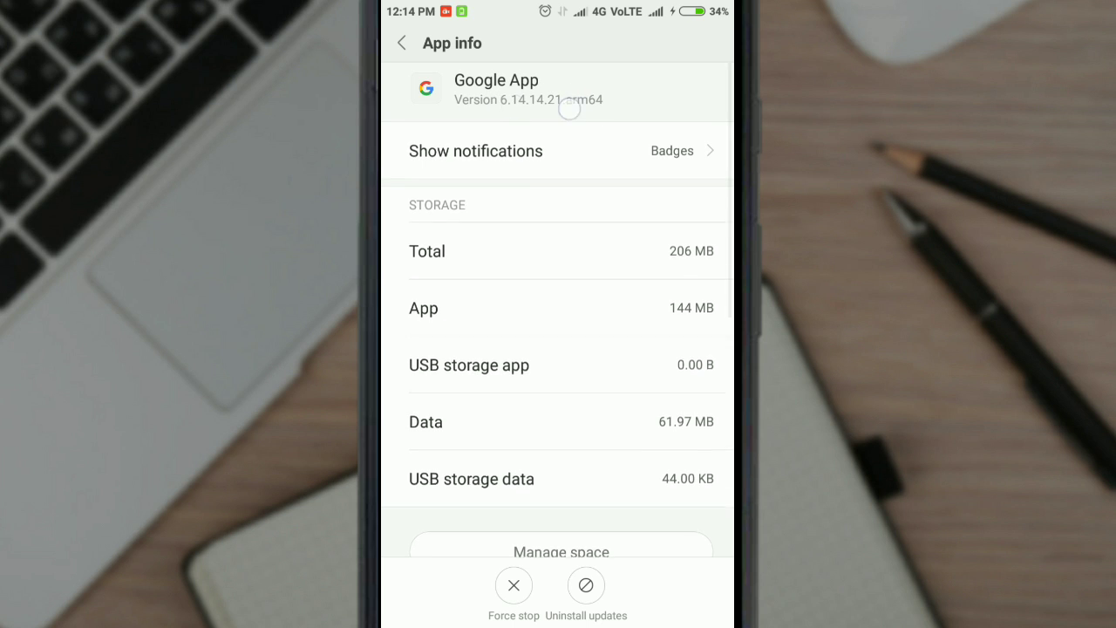
{"action": "scroll", "coordinate": [577, 100], "scroll_direction": "down", "scroll_amount": 1}
{"action": "key", "text": "Home"}
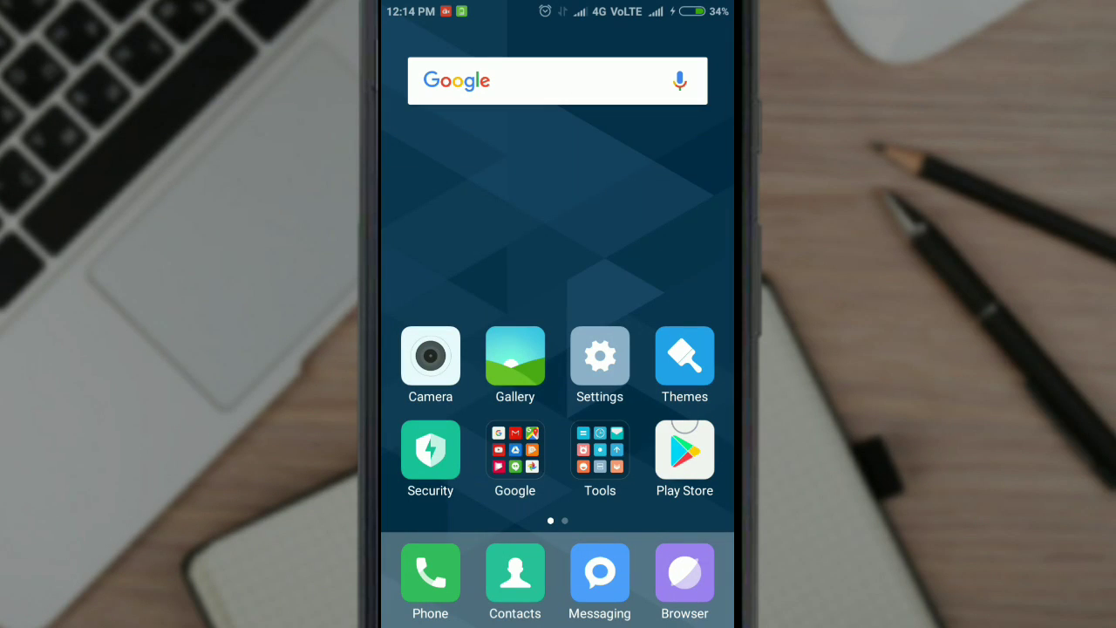
Reach the Google app's settings from the home-screen search bar.
{"action": "key", "text": "Home"}
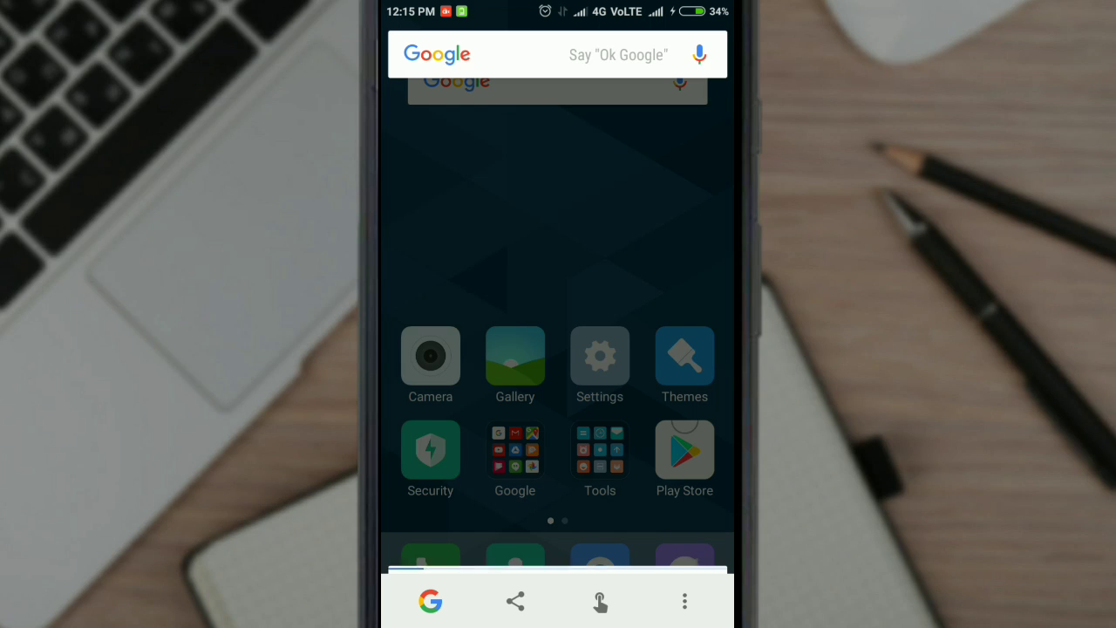
{"action": "left_click", "coordinate": [494, 249]}
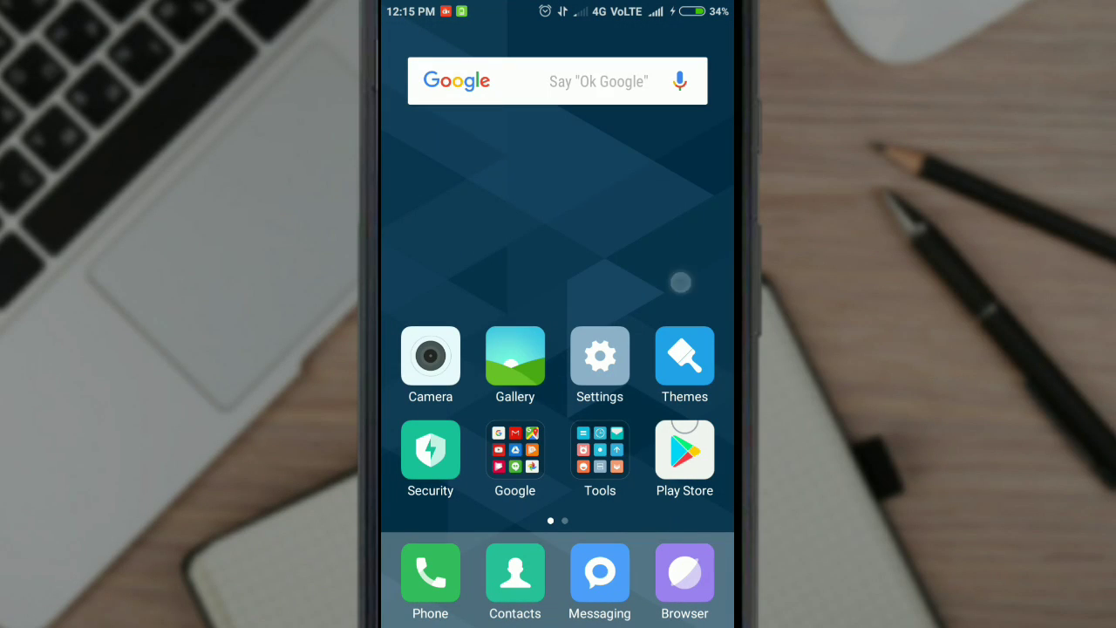
{"action": "left_click", "coordinate": [523, 80]}
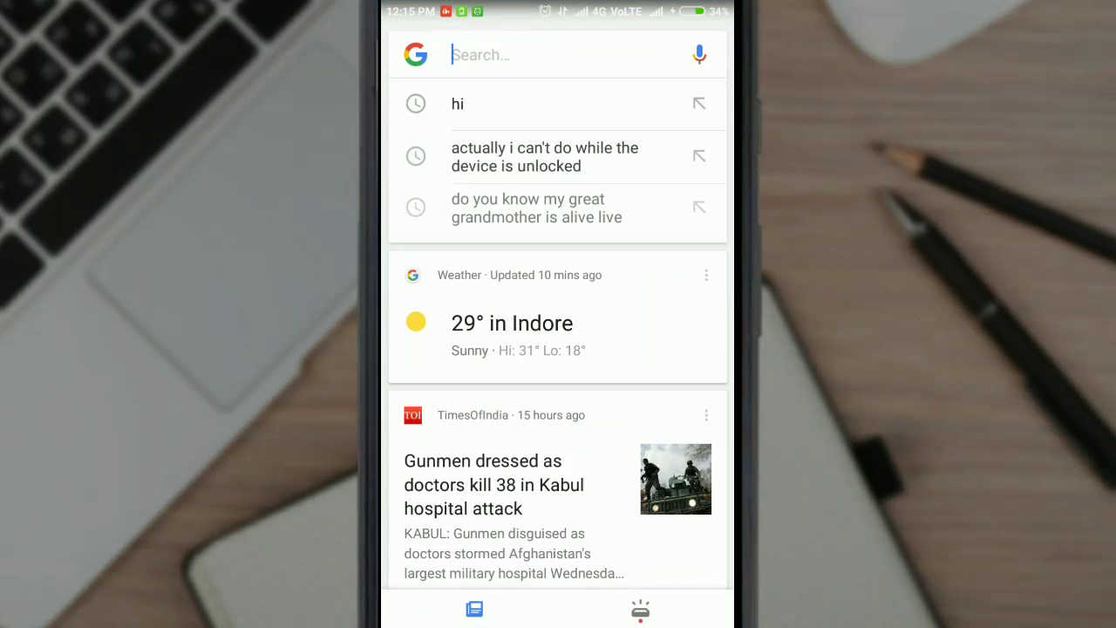
{"action": "key", "text": "Escape"}
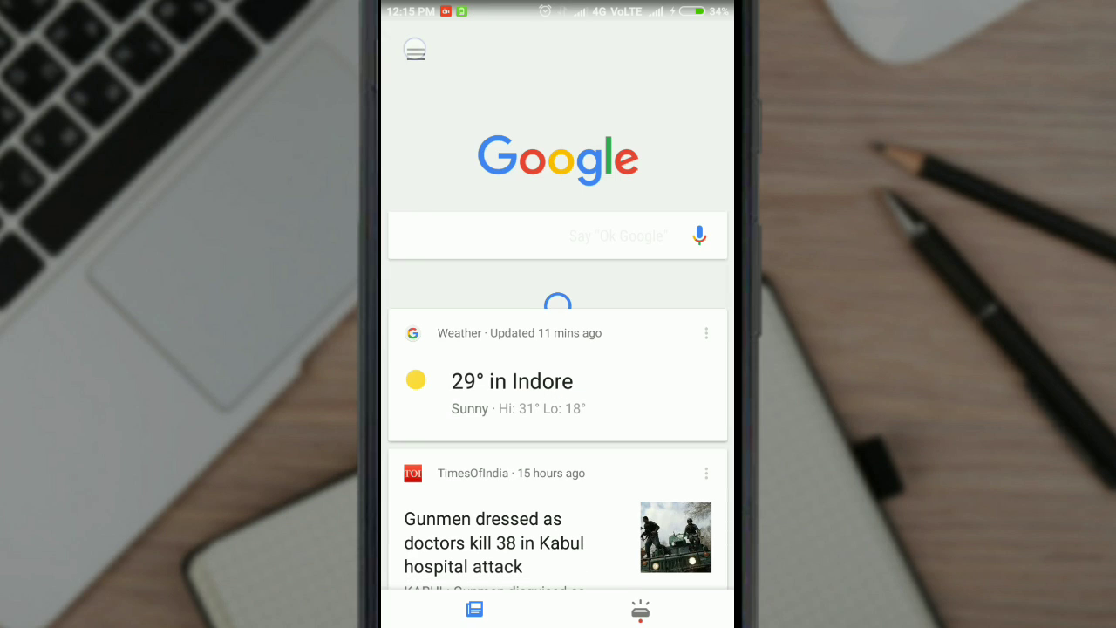
{"action": "left_click", "coordinate": [413, 52]}
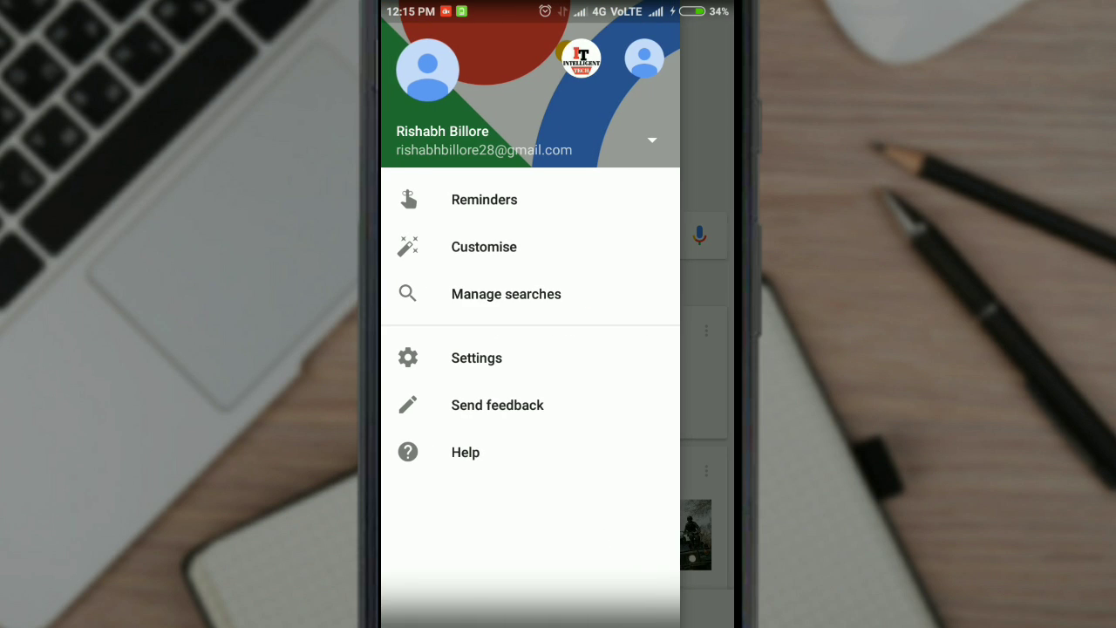
{"action": "left_click", "coordinate": [476, 357]}
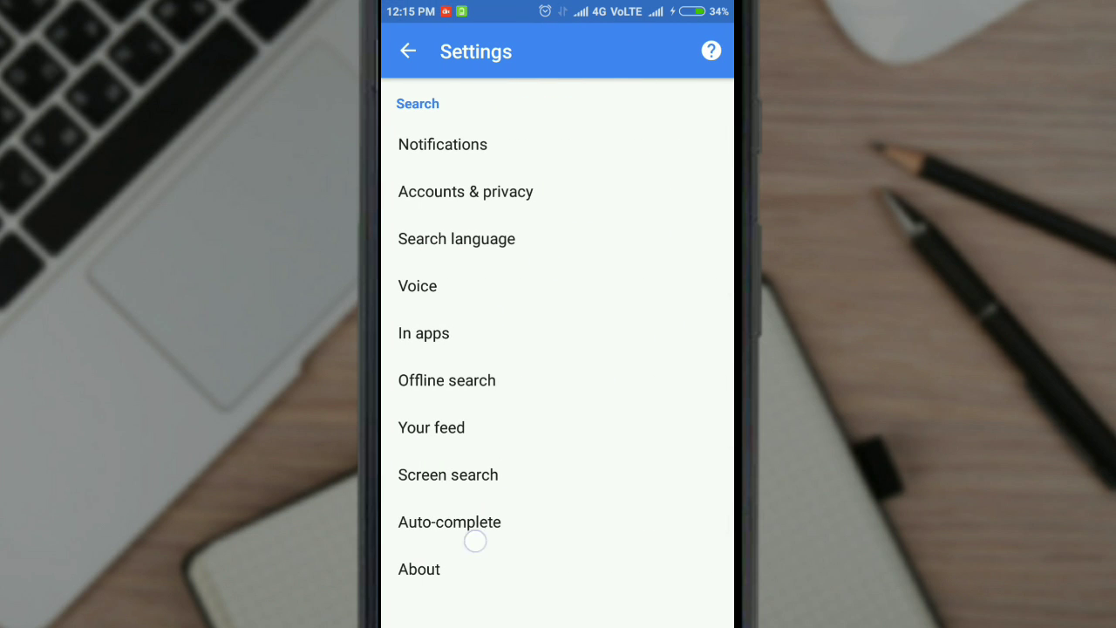
Save English (US) as the only voice language, removing English (India).
{"action": "left_click", "coordinate": [495, 291]}
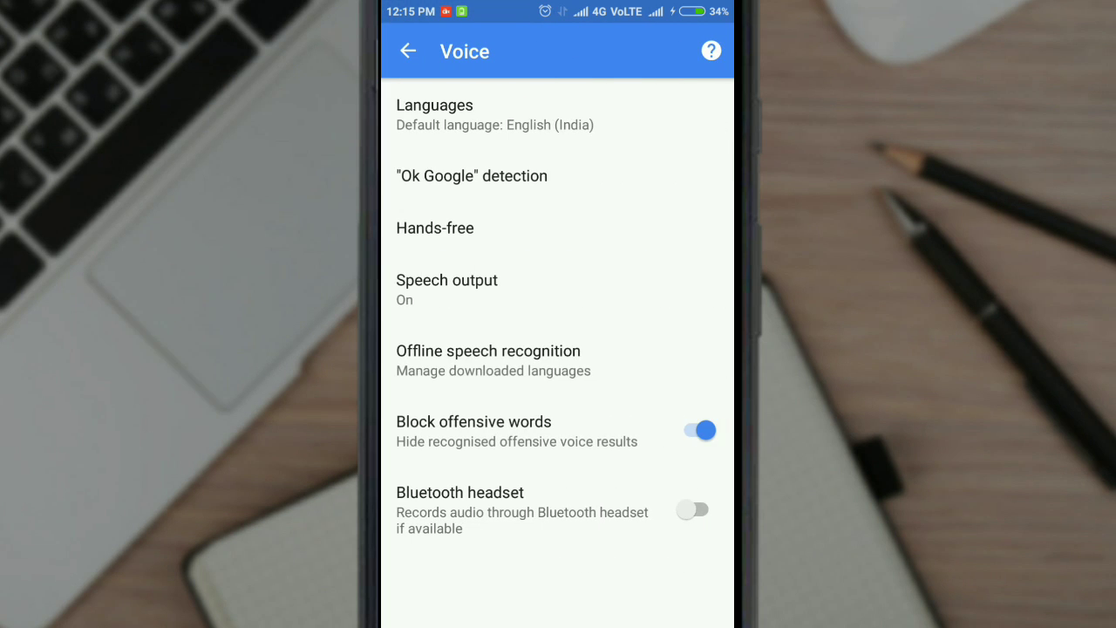
{"action": "left_click", "coordinate": [532, 118]}
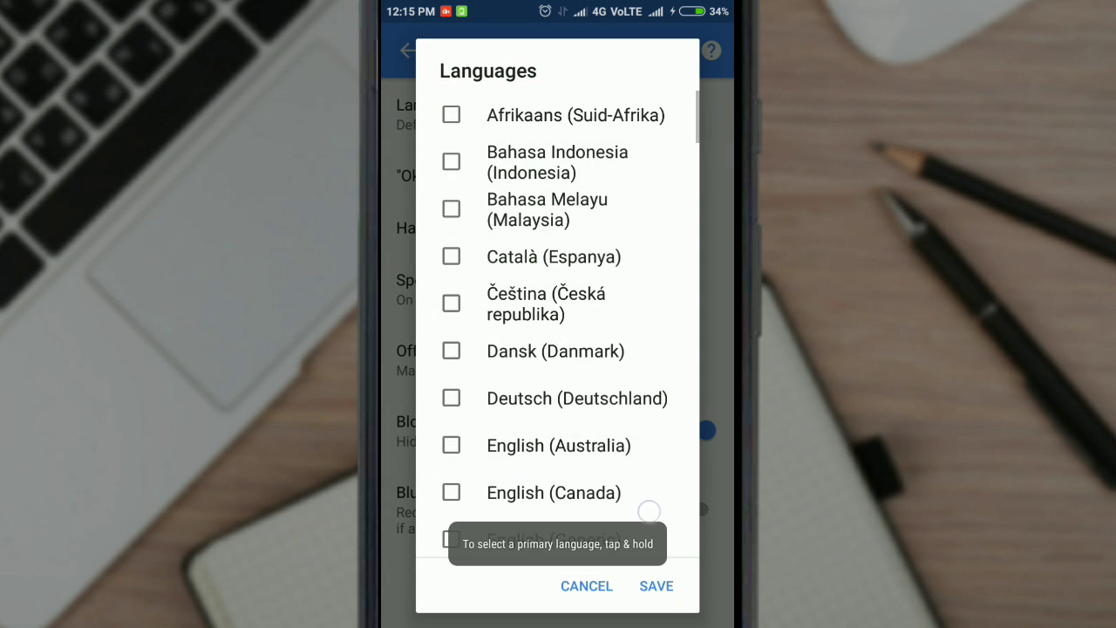
{"action": "scroll", "coordinate": [638, 358], "scroll_direction": "down", "scroll_amount": 10}
{"action": "scroll", "coordinate": [639, 359], "scroll_direction": "up", "scroll_amount": 3}
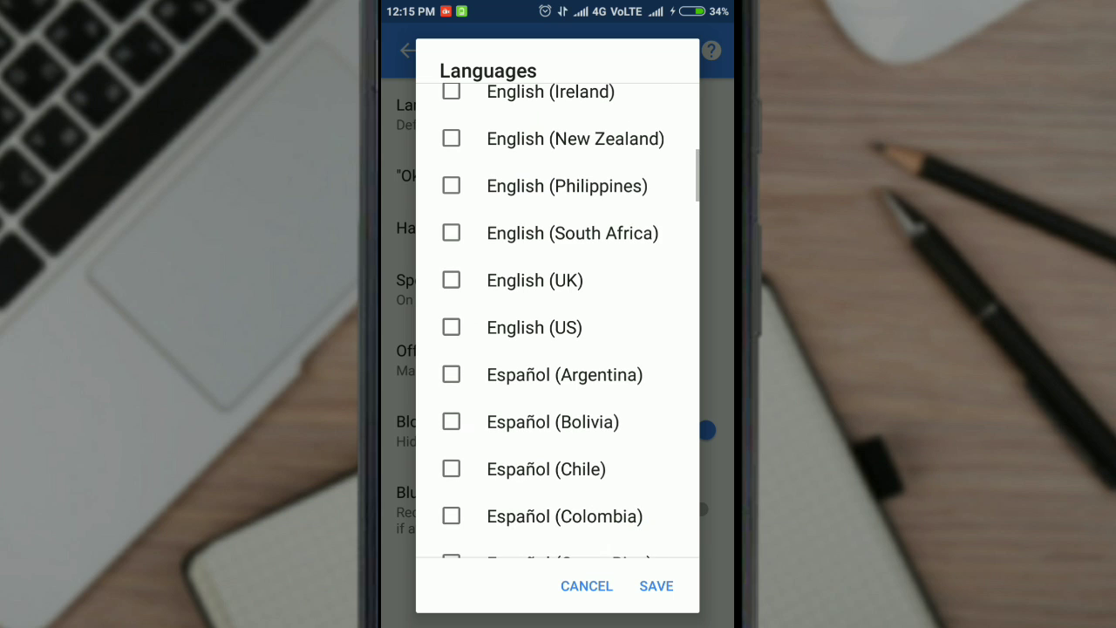
{"action": "left_click", "coordinate": [575, 326]}
{"action": "scroll", "coordinate": [611, 393], "scroll_direction": "up", "scroll_amount": 4}
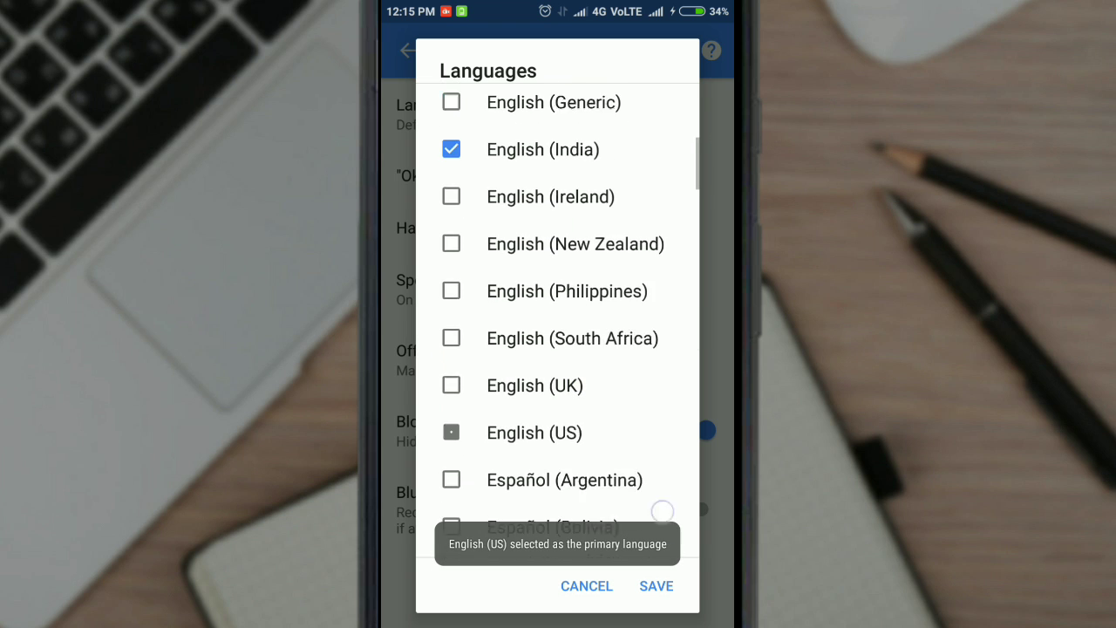
{"action": "left_click", "coordinate": [543, 218]}
{"action": "left_click", "coordinate": [656, 586]}
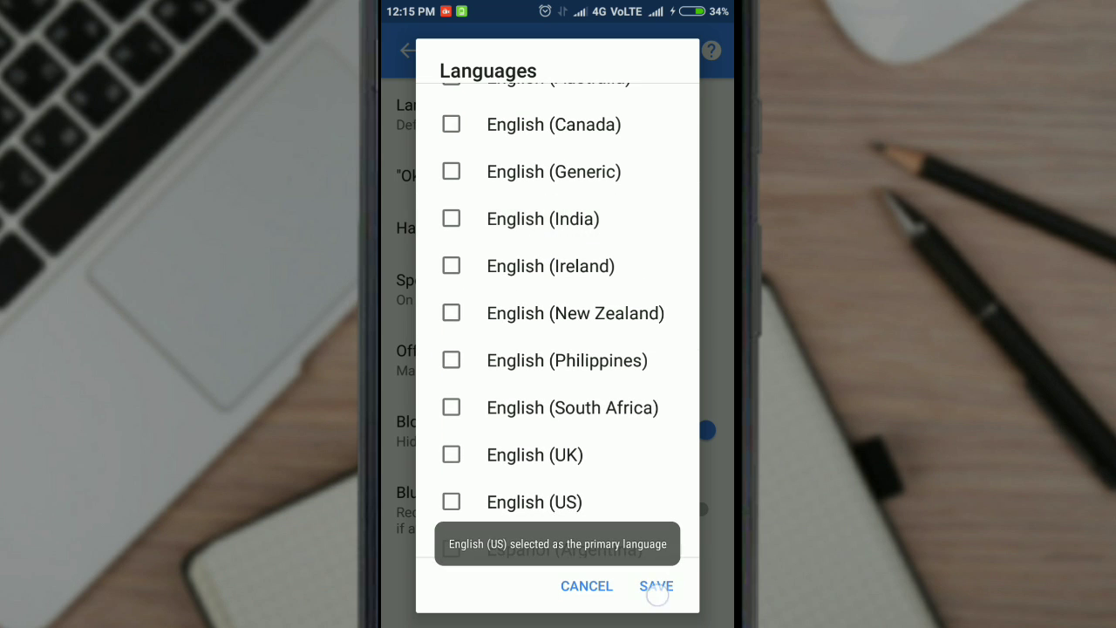
{"action": "key", "text": "Home"}
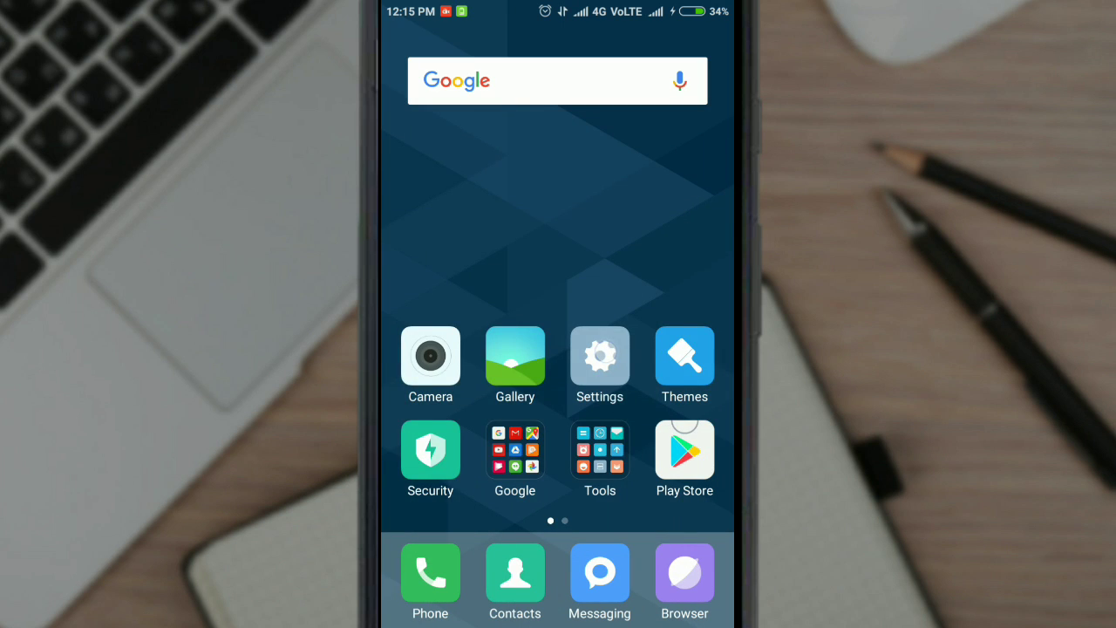
{"action": "left_click", "coordinate": [600, 356]}
Under Additional settings > Language & input, set the system language to English (United States).
{"action": "scroll", "coordinate": [610, 349], "scroll_direction": "down", "scroll_amount": 2}
{"action": "scroll", "coordinate": [557, 349], "scroll_direction": "up", "scroll_amount": 4}
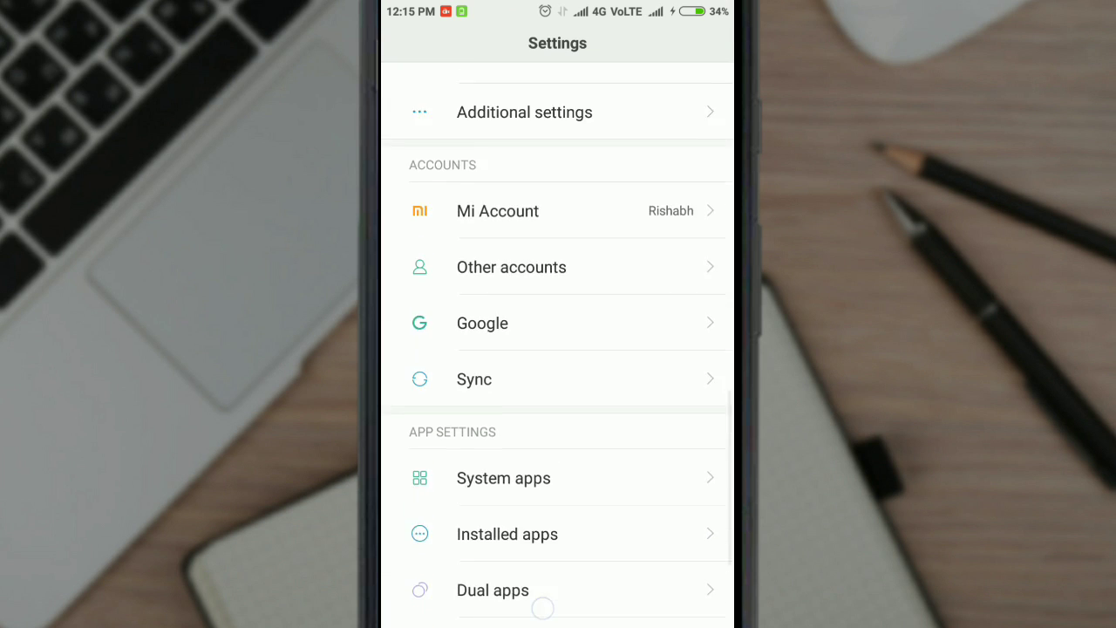
{"action": "left_click", "coordinate": [524, 291]}
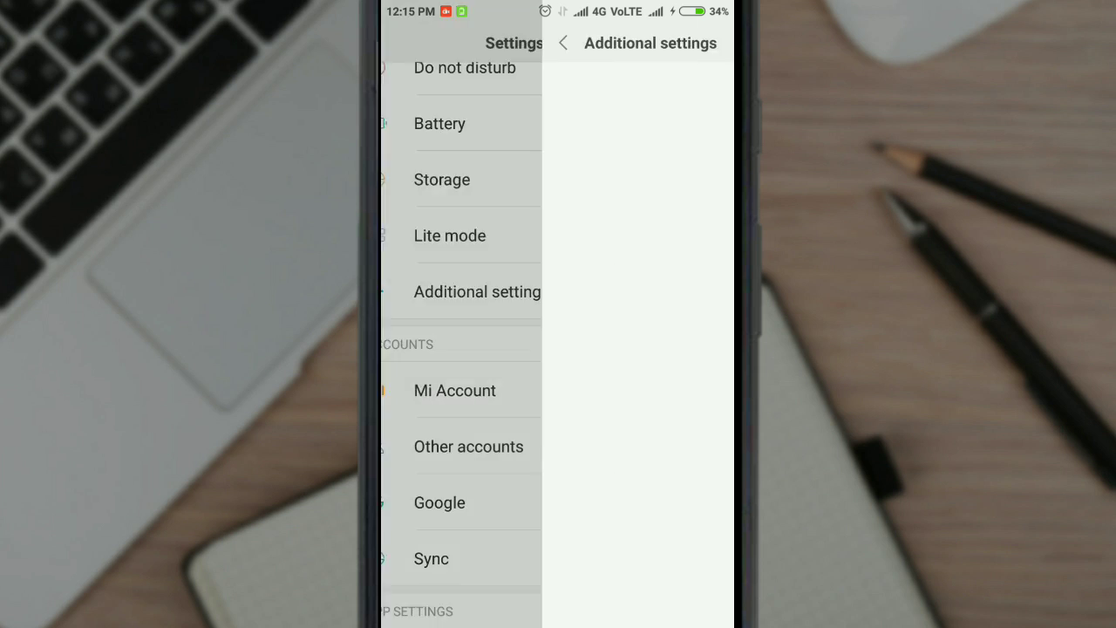
{"action": "left_click", "coordinate": [623, 154]}
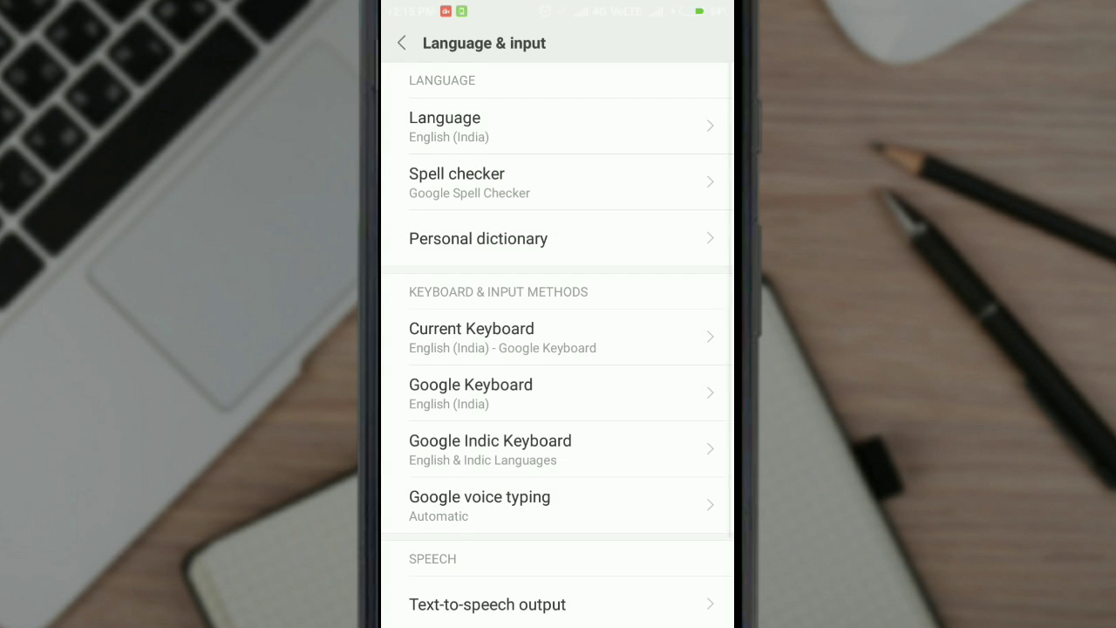
{"action": "left_click", "coordinate": [557, 126]}
{"action": "left_click", "coordinate": [614, 379]}
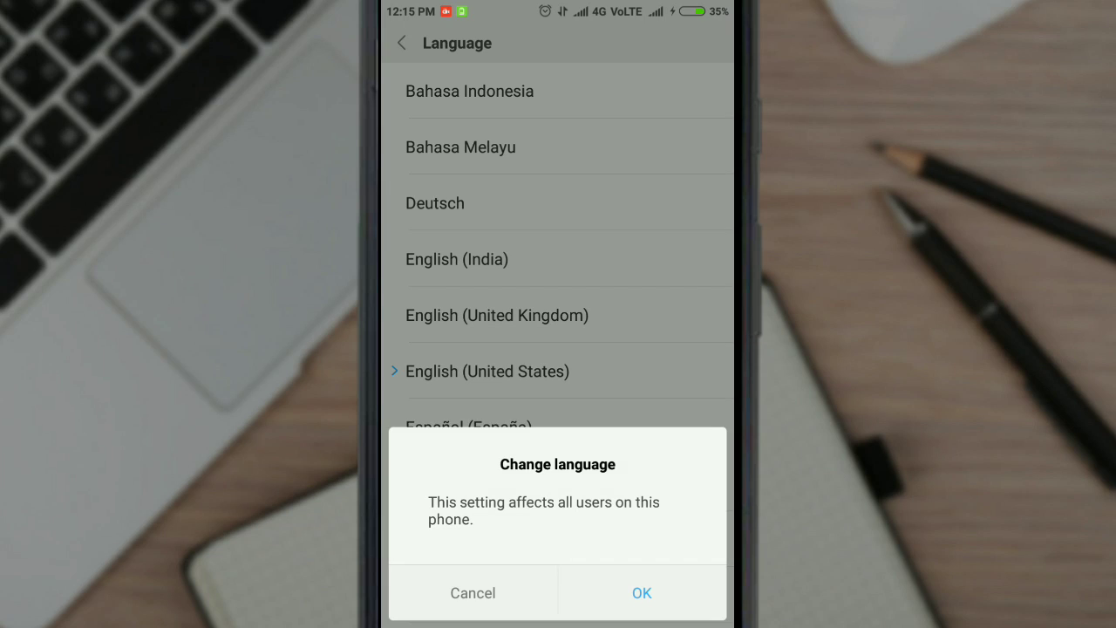
{"action": "left_click", "coordinate": [645, 590]}
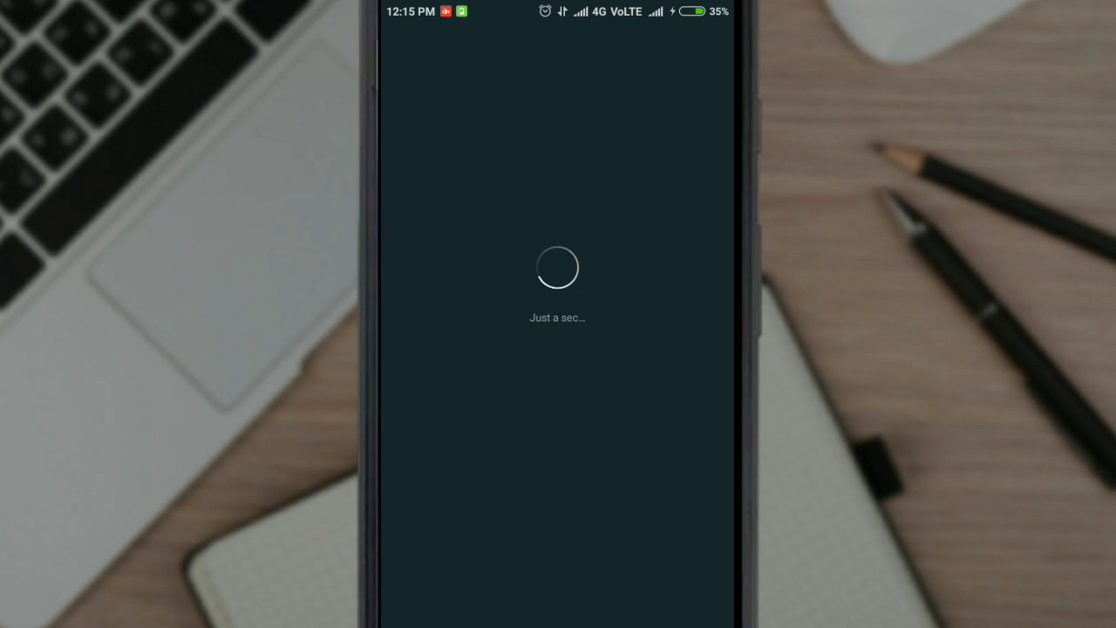
Check the notification shade, then open Google search and dismiss its overlay and suggestions.
{"action": "left_click_drag", "start_coordinate": [576, 111], "coordinate": [576, 349]}
{"action": "left_click", "coordinate": [558, 519]}
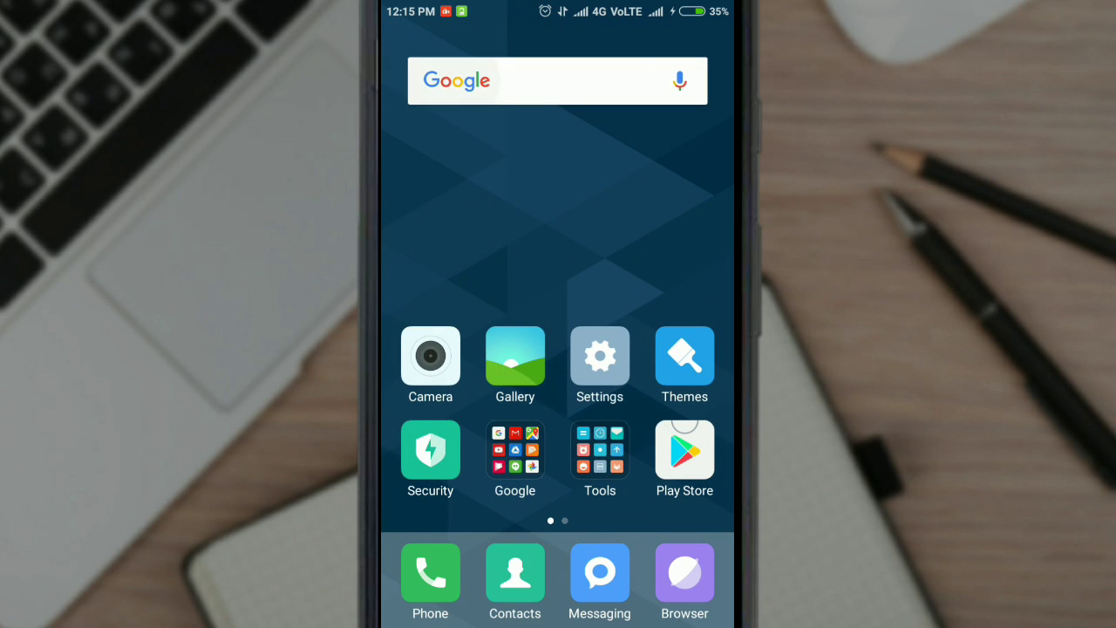
{"action": "left_click", "coordinate": [523, 80]}
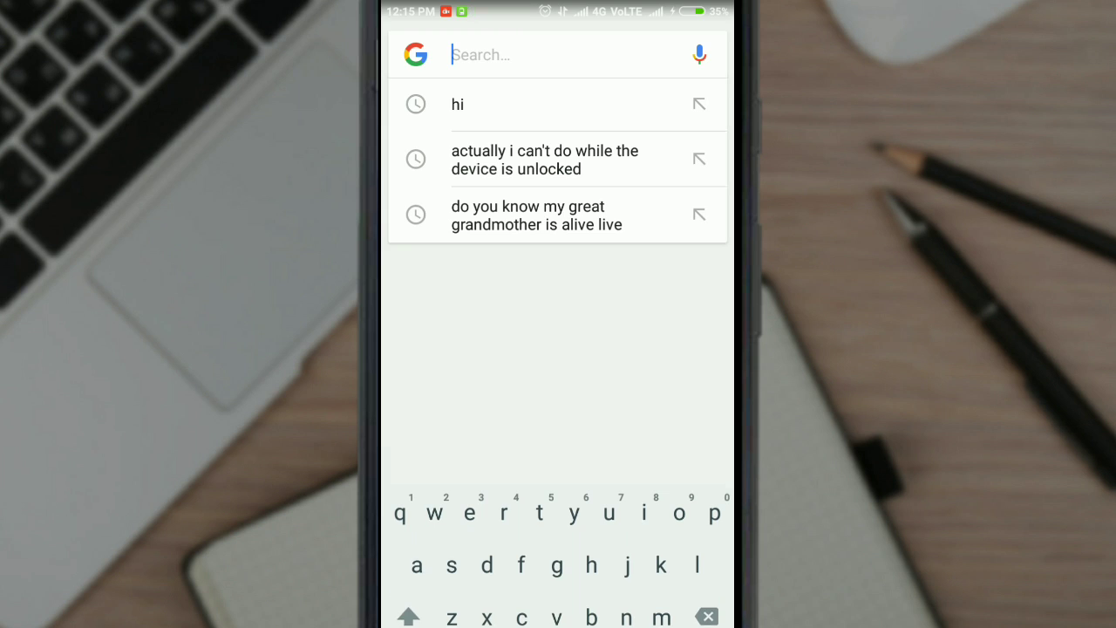
{"action": "key", "text": "super"}
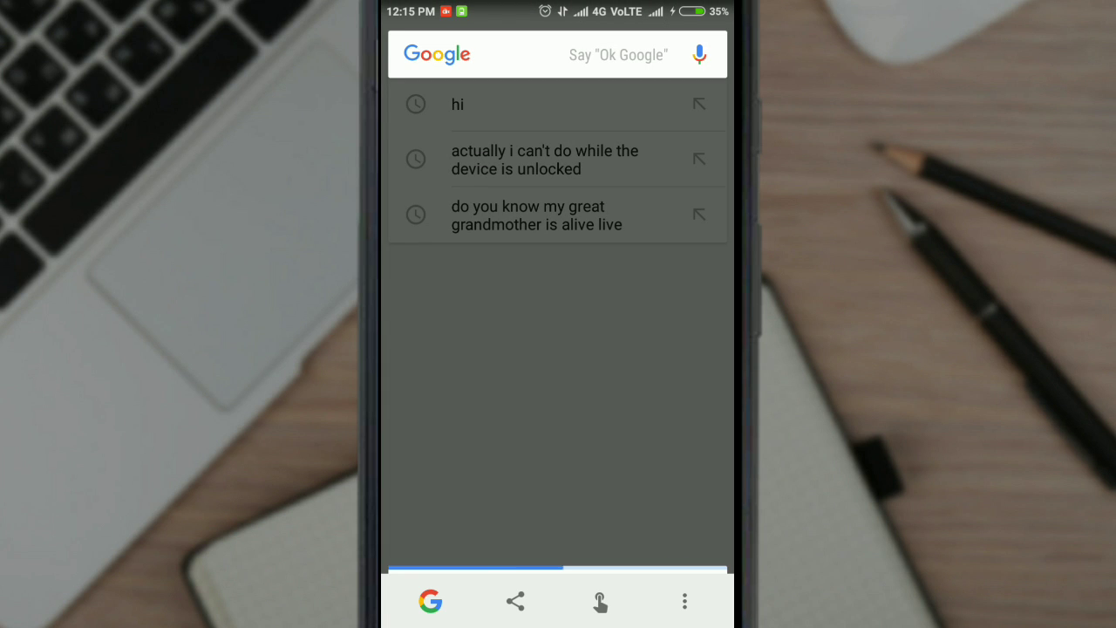
{"action": "left_click", "coordinate": [401, 68]}
{"action": "key", "text": "Escape"}
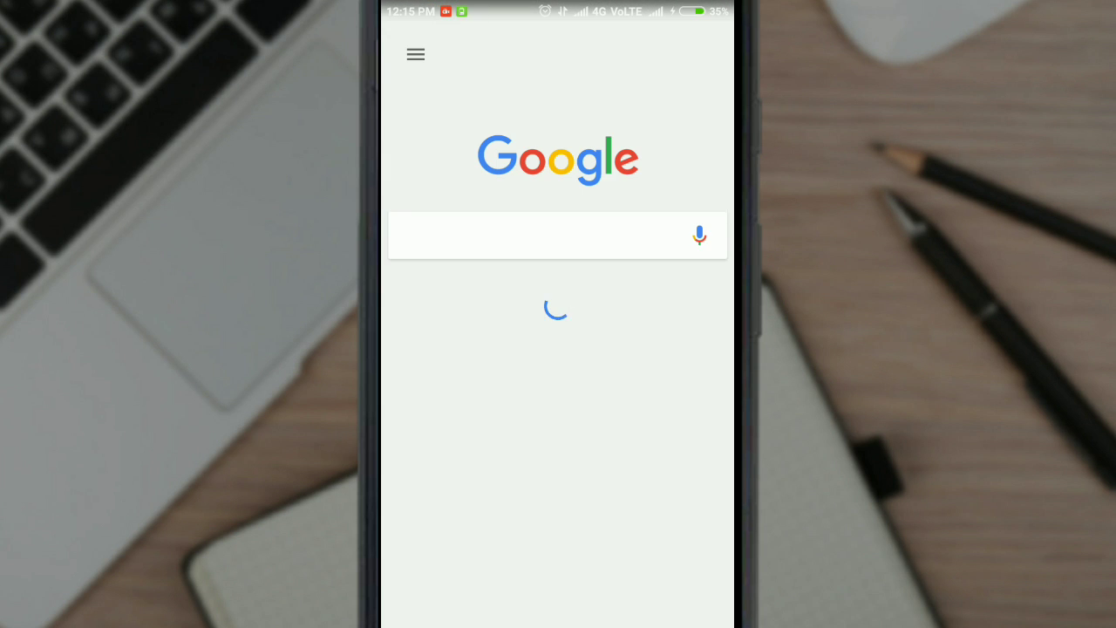
Switch the Google app to the other signed-in account and view the Upcoming cards.
{"action": "left_click", "coordinate": [413, 52]}
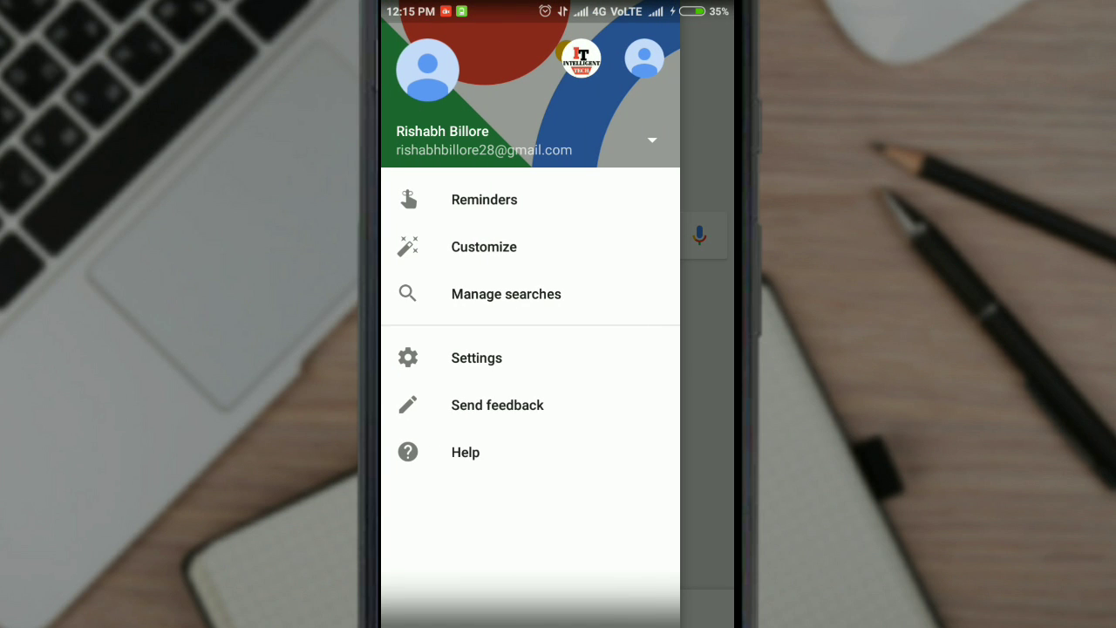
{"action": "left_click", "coordinate": [641, 60]}
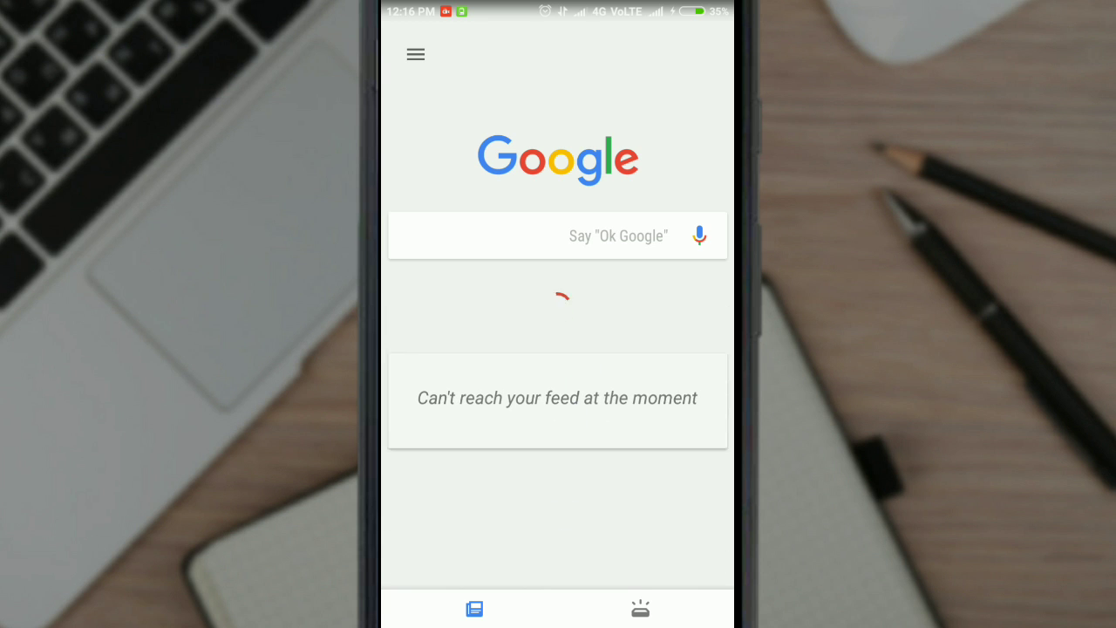
{"action": "left_click", "coordinate": [640, 609]}
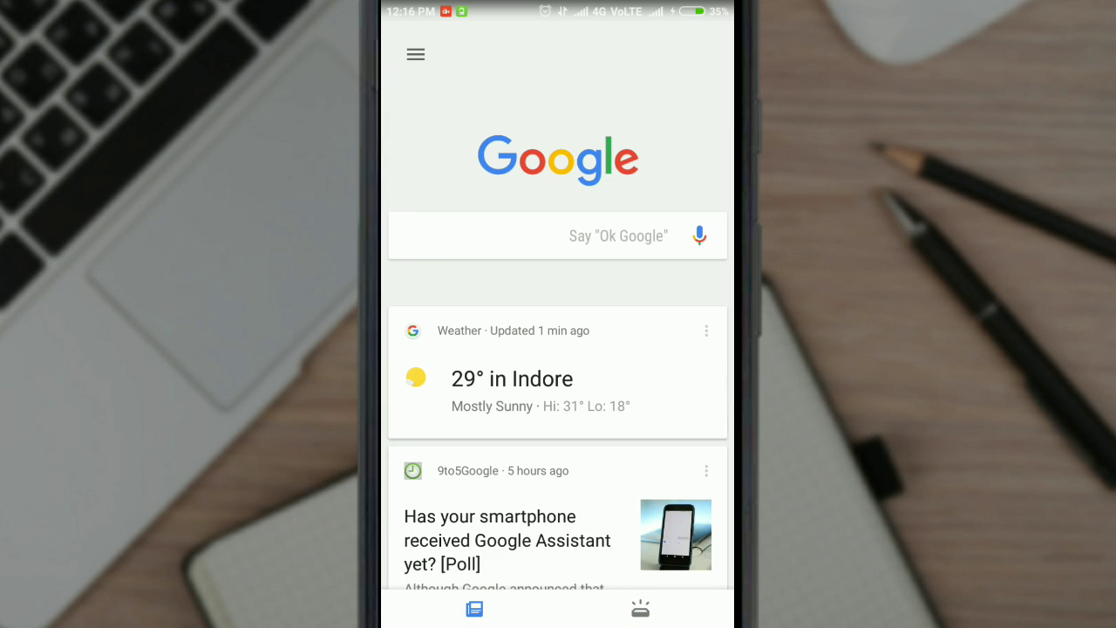
{"action": "left_click", "coordinate": [641, 609]}
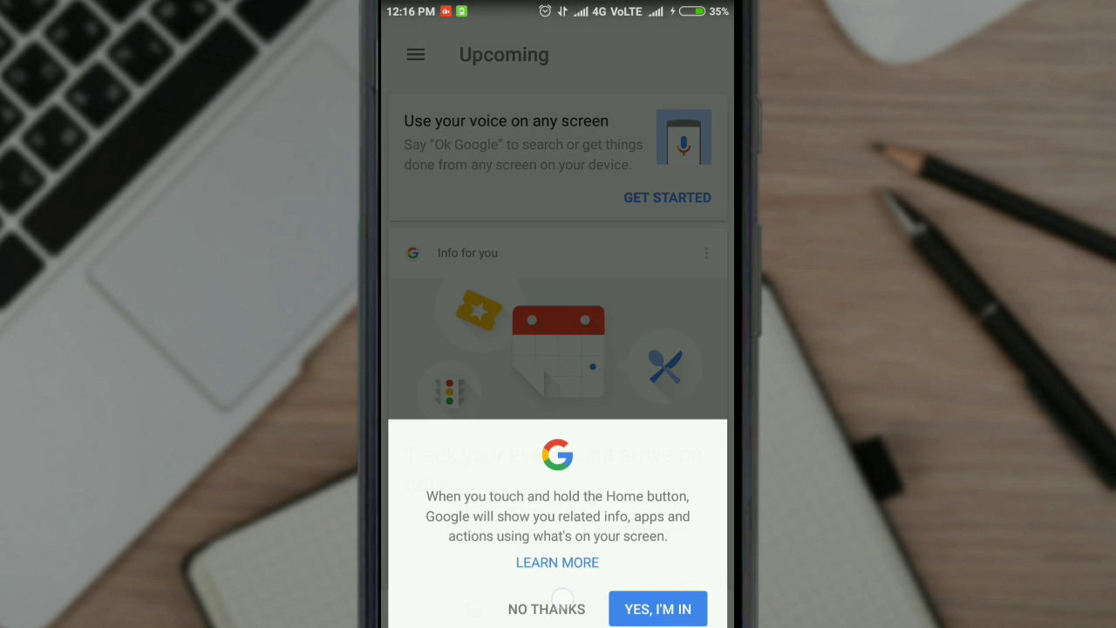
{"action": "left_click", "coordinate": [658, 584]}
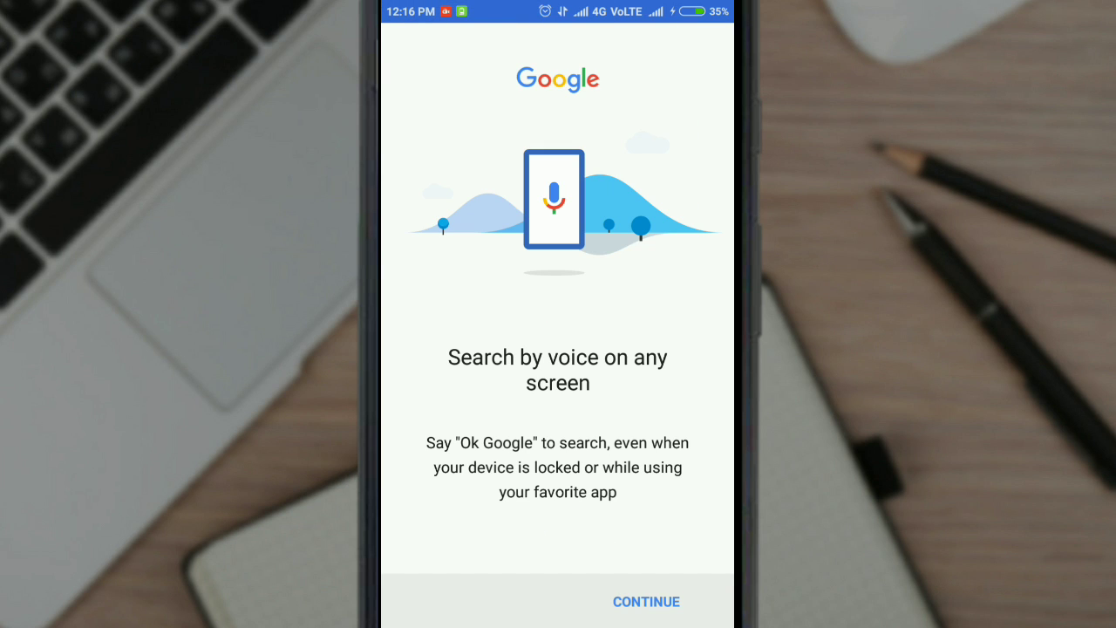
{"action": "key", "text": "Escape"}
{"action": "left_click", "coordinate": [386, 52]}
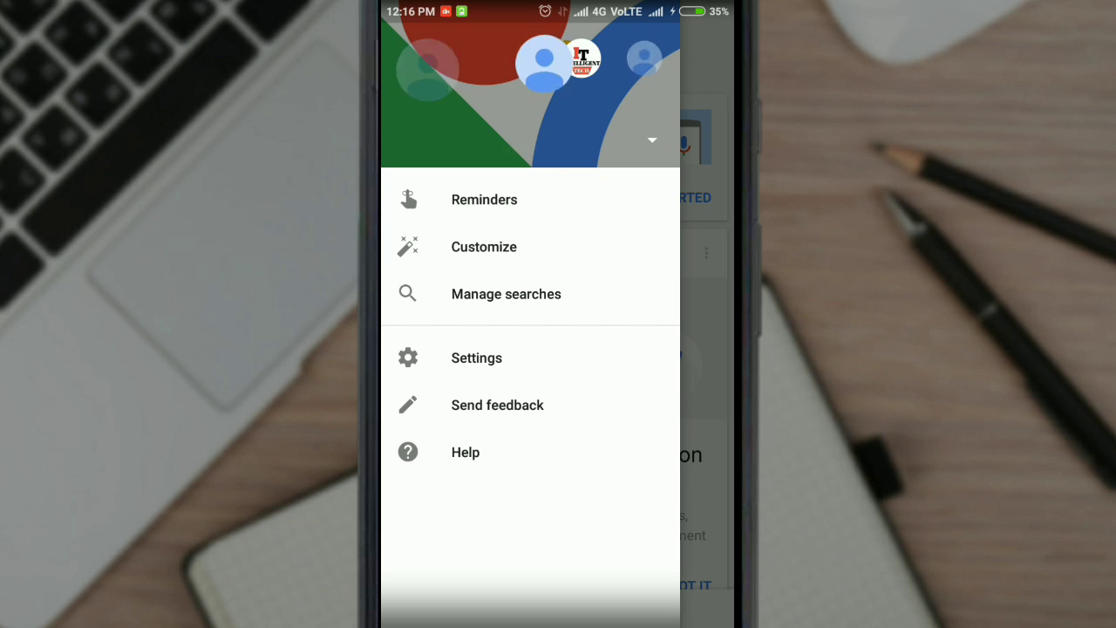
{"action": "key", "text": "Escape"}
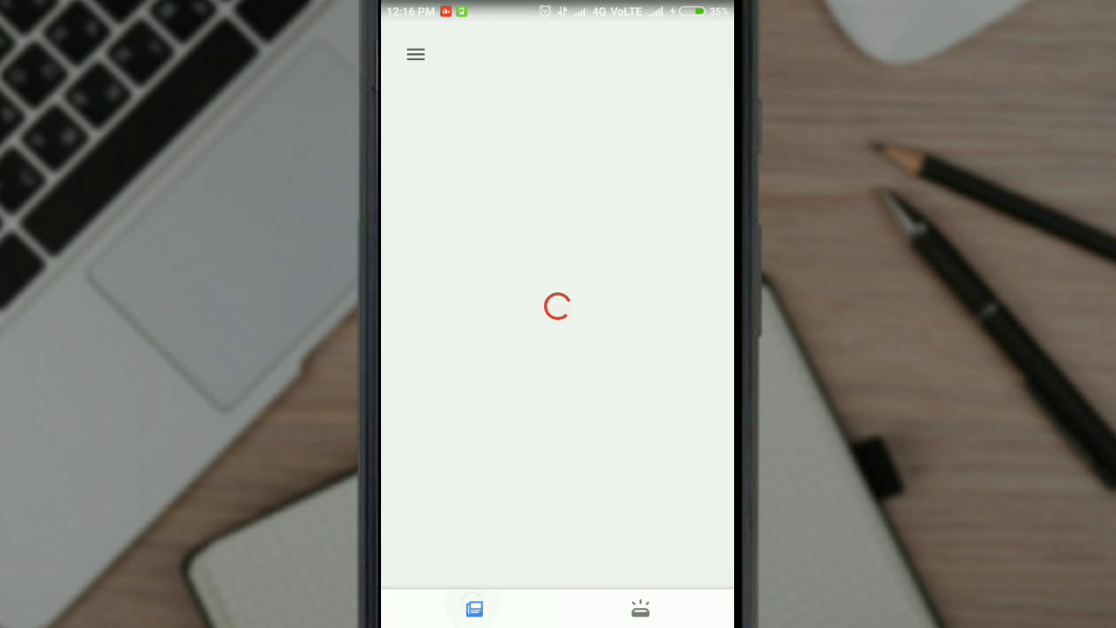
{"action": "left_click", "coordinate": [640, 609]}
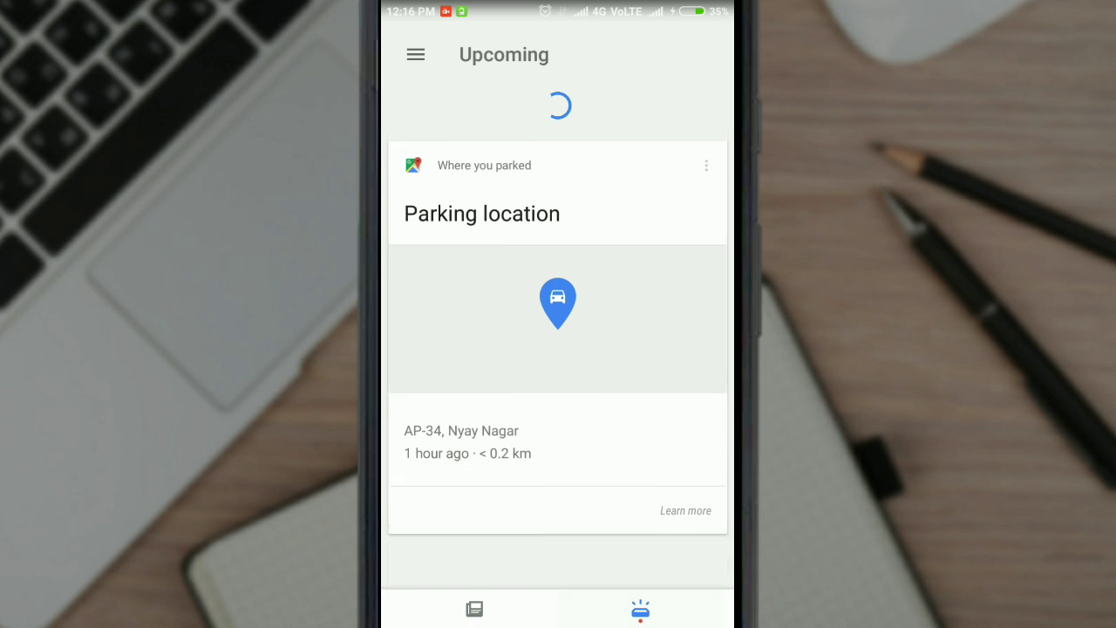
{"action": "left_click", "coordinate": [478, 610]}
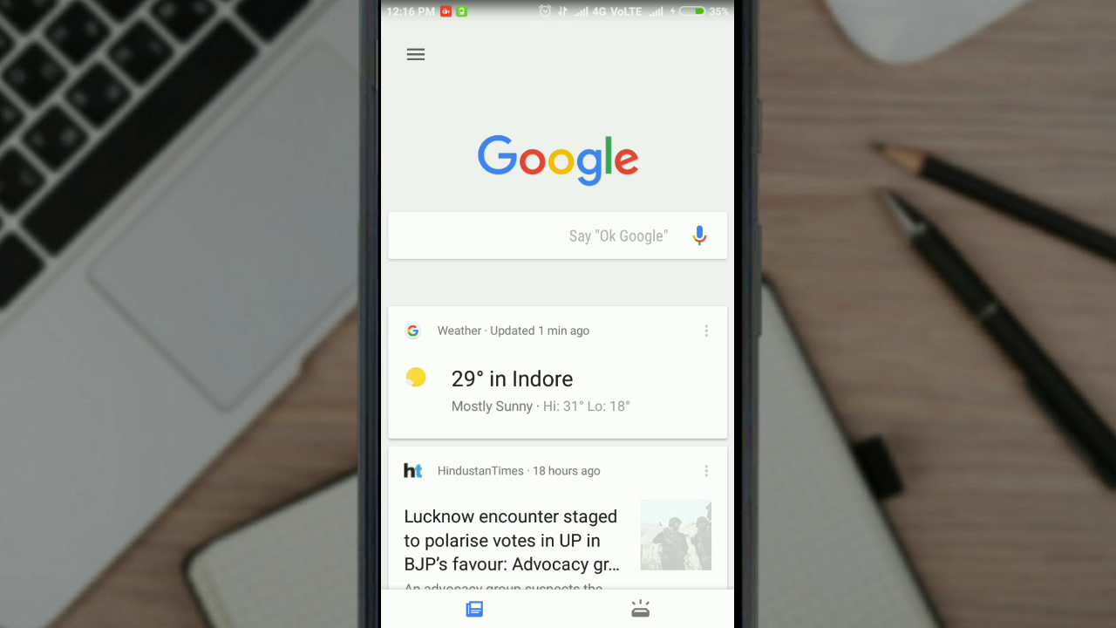
{"action": "key", "text": "super"}
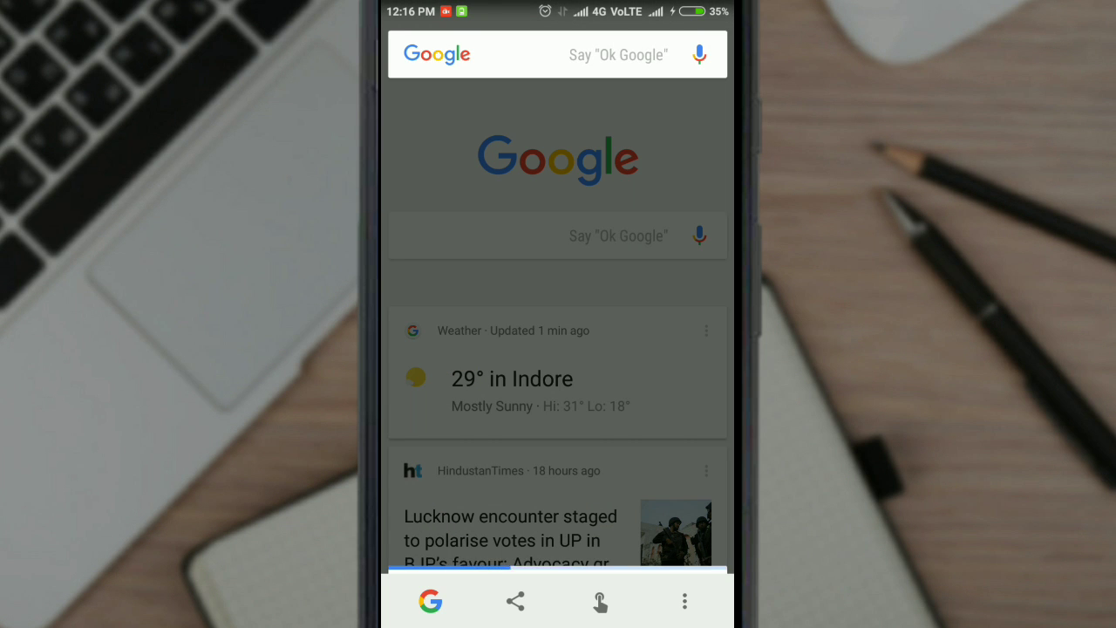
Dismiss Now on Tap and switch to the other Google account from the menu.
{"action": "left_click", "coordinate": [598, 392]}
{"action": "left_click", "coordinate": [416, 55]}
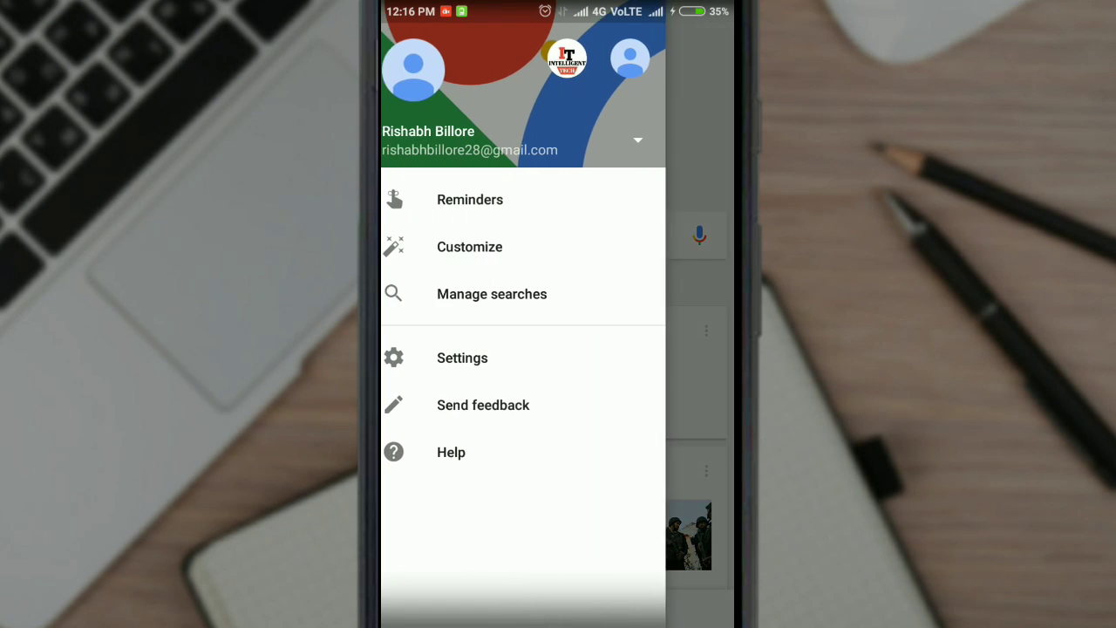
{"action": "left_click", "coordinate": [579, 59]}
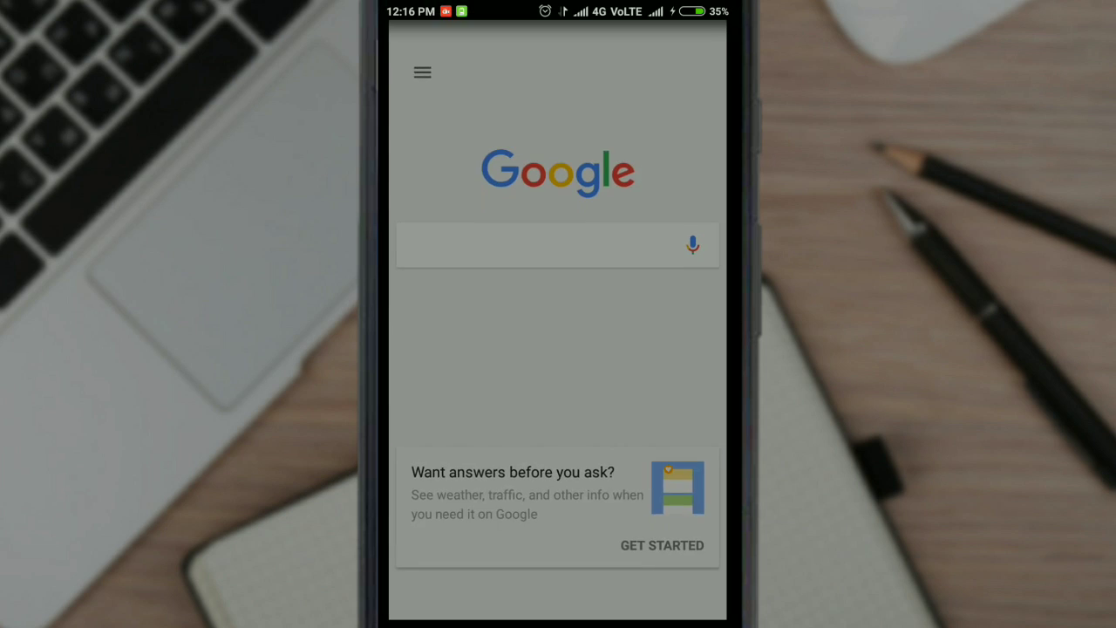
Accept the feed setup with YES, I'M IN and allow the Assistant screen context.
{"action": "scroll", "coordinate": [557, 326], "scroll_direction": "down", "scroll_amount": 5}
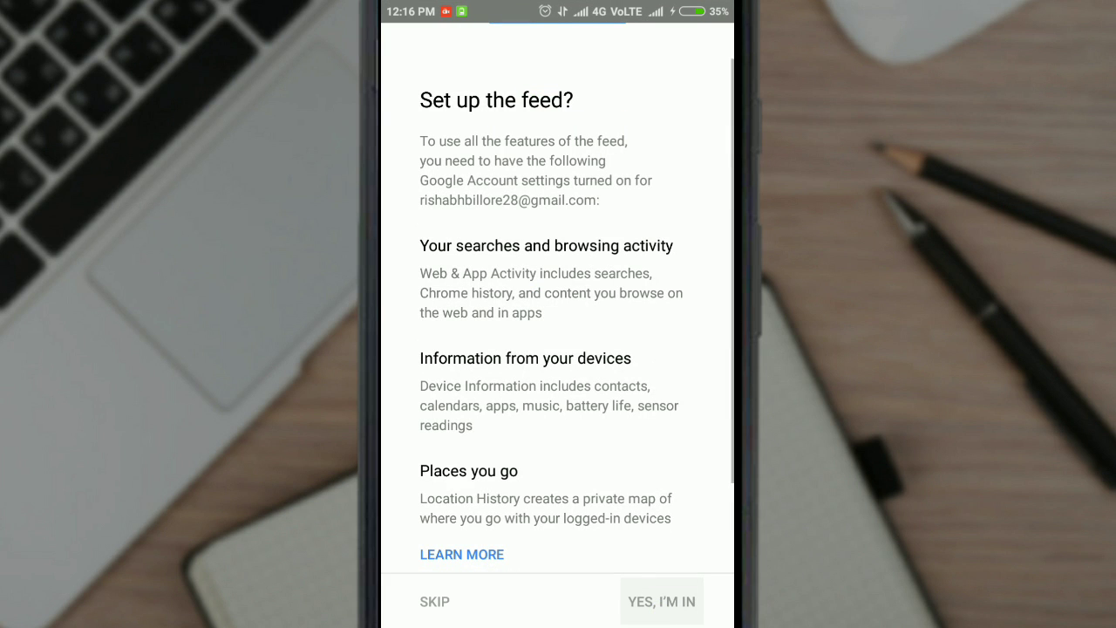
{"action": "scroll", "coordinate": [557, 325], "scroll_direction": "down", "scroll_amount": 1}
{"action": "scroll", "coordinate": [557, 325], "scroll_direction": "down", "scroll_amount": 4}
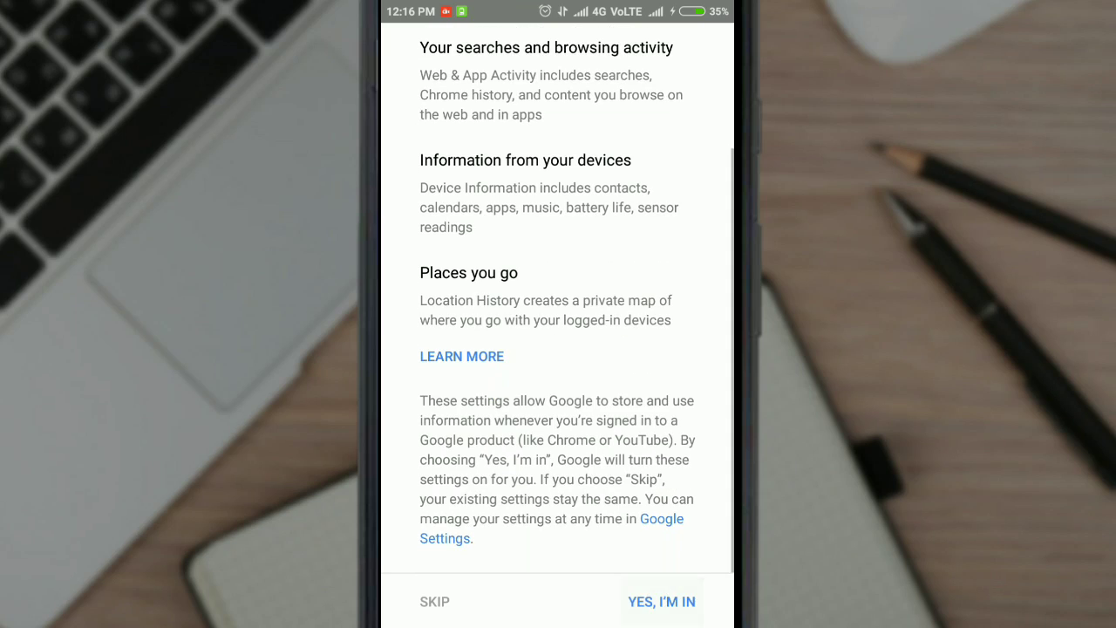
{"action": "left_click", "coordinate": [661, 602]}
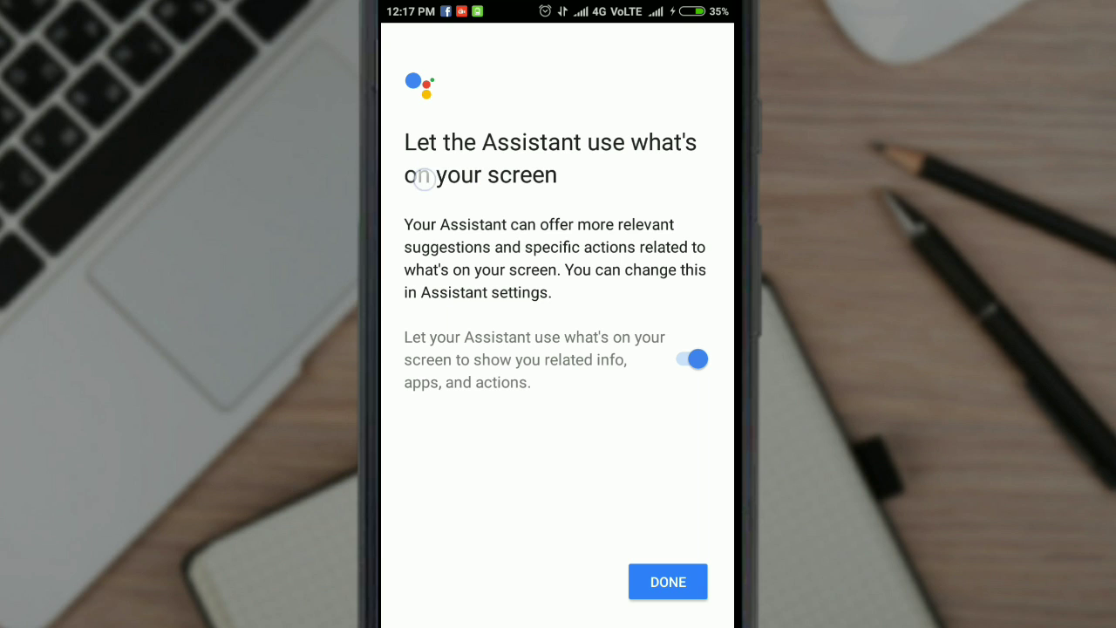
{"action": "left_click", "coordinate": [674, 583]}
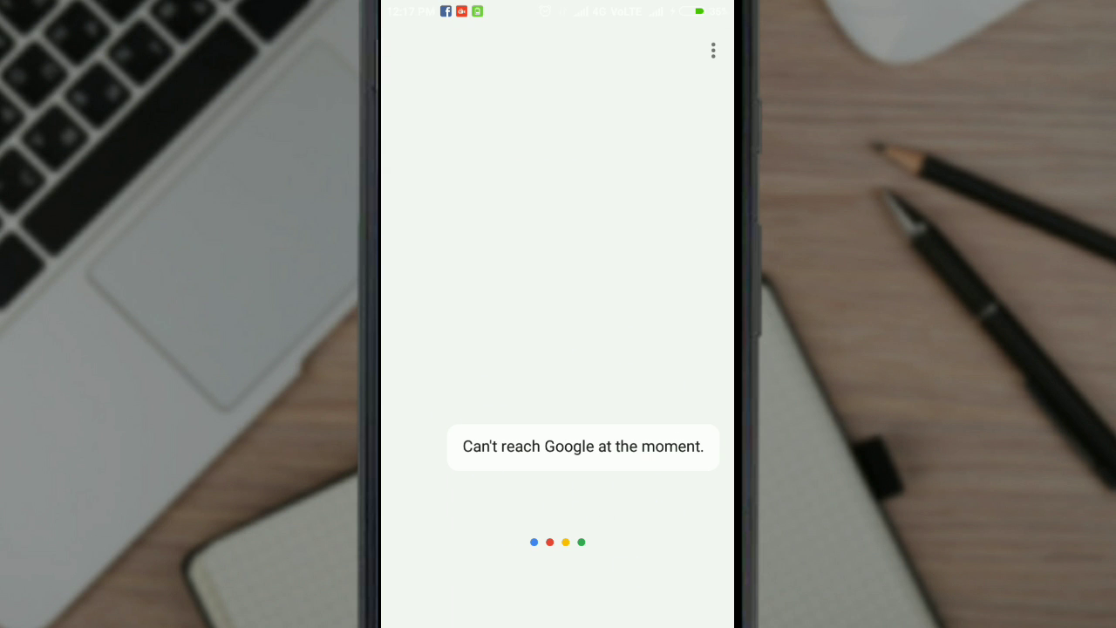
Close setup, summon the Assistant again, dismiss its can't-reach-Google error, and swipe home pages.
{"action": "key", "text": "Escape"}
{"action": "key", "text": "super"}
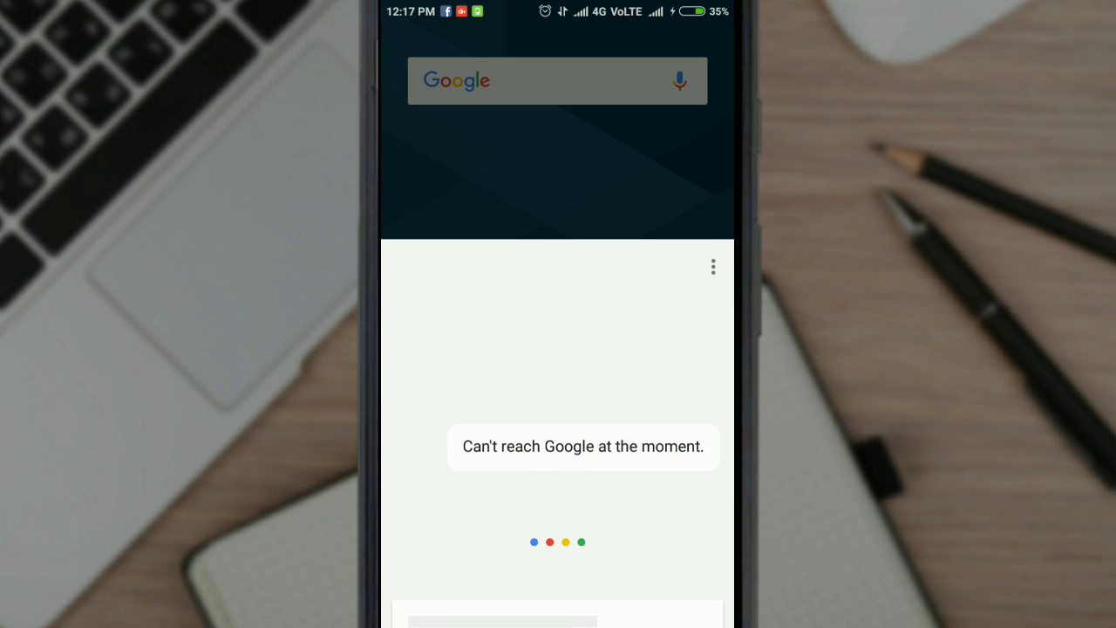
{"action": "key", "text": "Escape"}
{"action": "left_click_drag", "start_coordinate": [593, 493], "coordinate": [436, 488]}
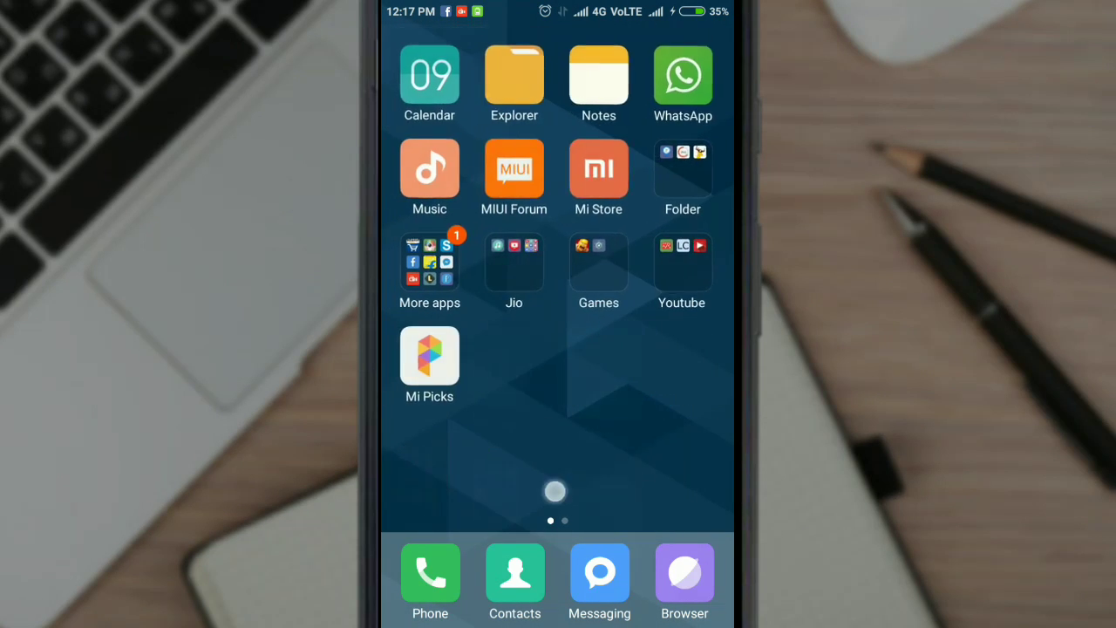